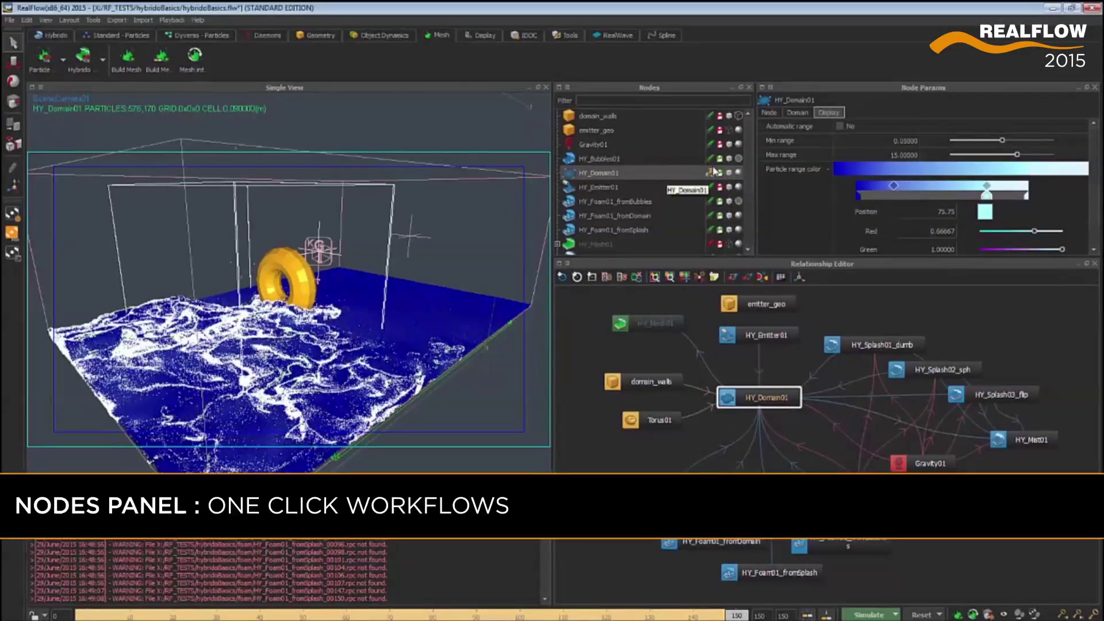
# - Cycle HY_Domain01's display mode until its particles show with colour shading
pyautogui.click(719, 175)
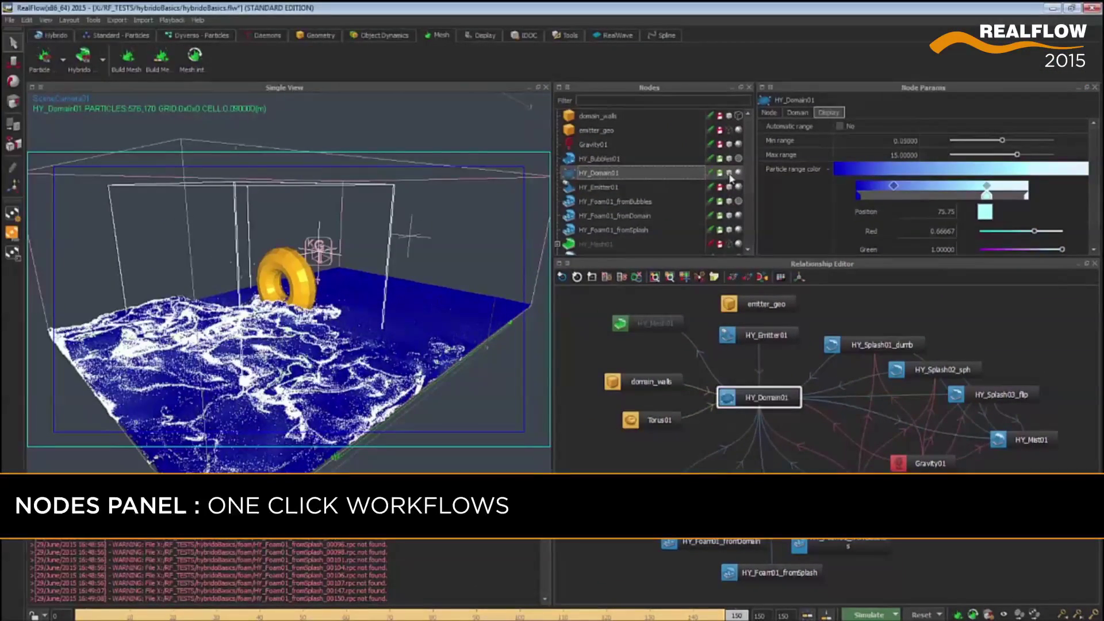
pyautogui.click(729, 174)
pyautogui.click(729, 173)
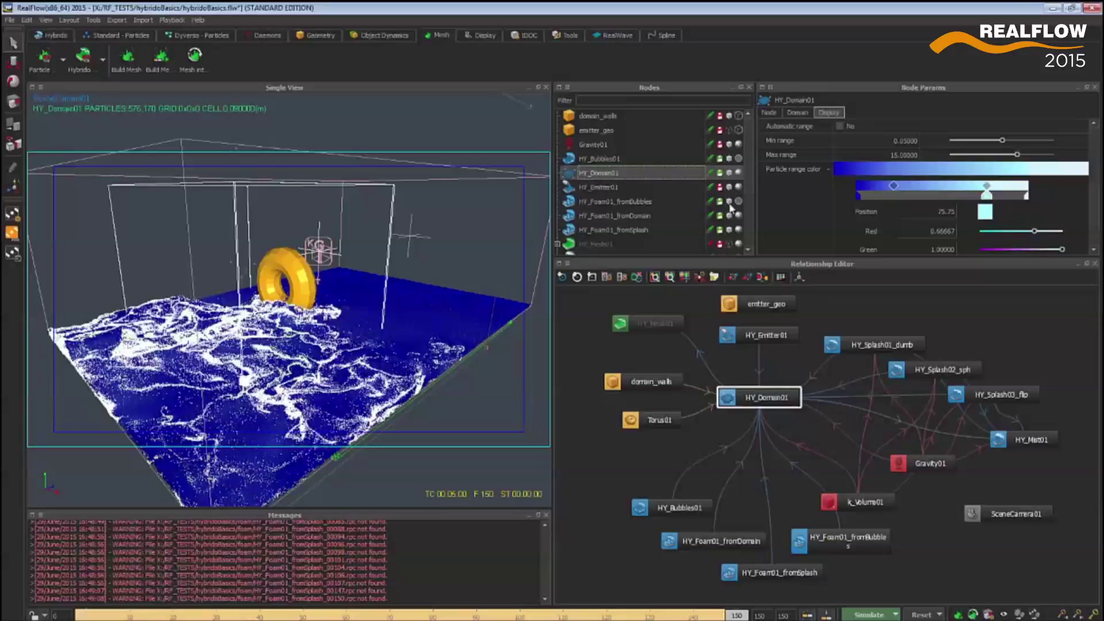
# - Cycle Torus01 through its display modes, including wireframe, and return it to shaded
pyautogui.scroll(-3, 729, 213)
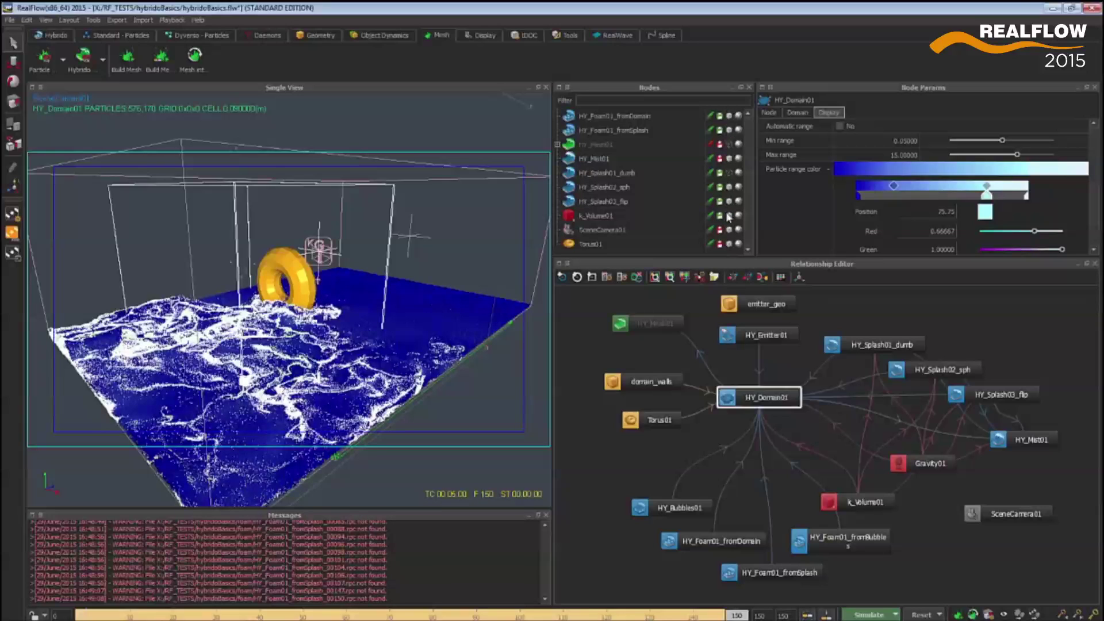
pyautogui.click(739, 244)
pyautogui.click(738, 244)
pyautogui.click(738, 244)
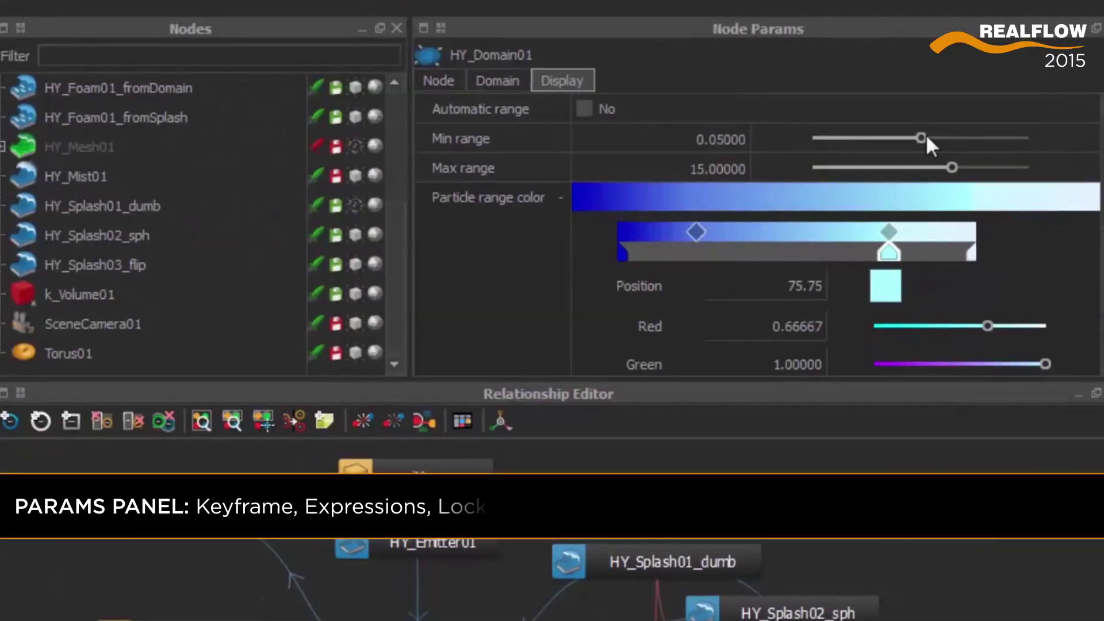
# - Lower the particle colour Min range, then add and nudge a point on the gravity falloff curve
pyautogui.moveTo(927, 138); pyautogui.dragTo(889, 144)
pyautogui.moveTo(728, 139); pyautogui.dragTo(704, 139, button='middle')
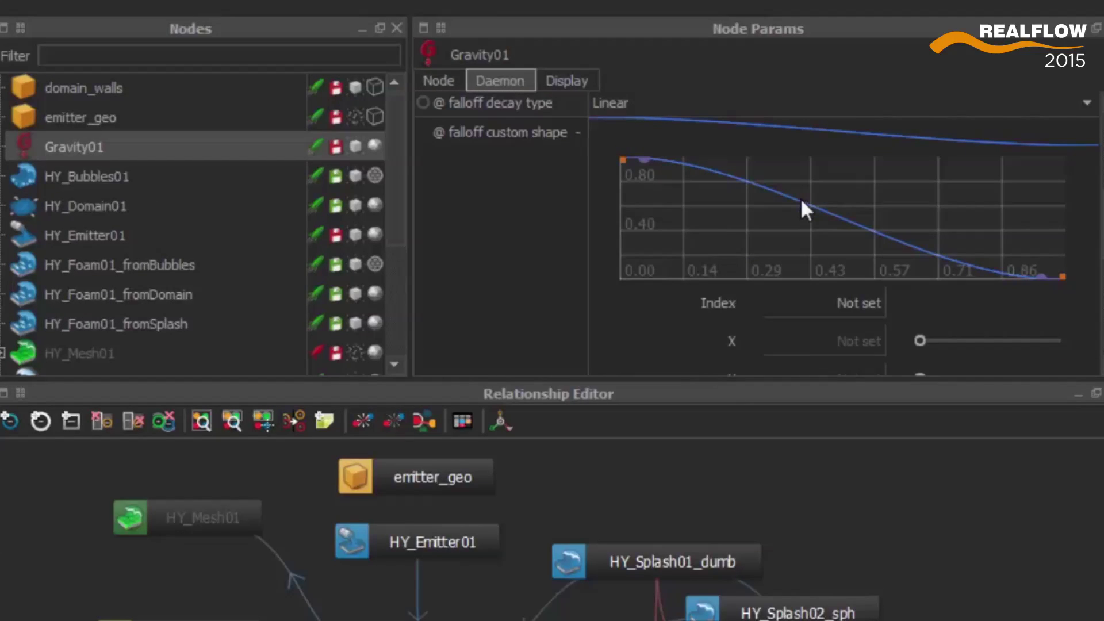
pyautogui.click(801, 206)
pyautogui.moveTo(802, 206); pyautogui.dragTo(791, 207)
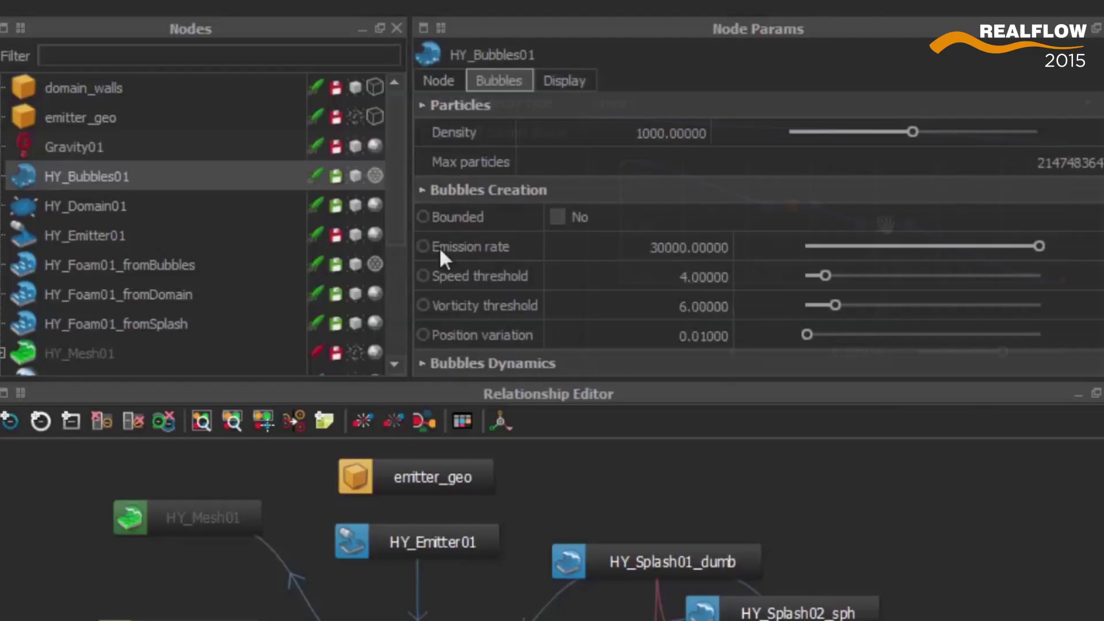
# - Lock and then unlock the bubbles node's Emission rate parameter
pyautogui.rightClick(459, 245)
pyautogui.click(521, 318)
pyautogui.rightClick(428, 248)
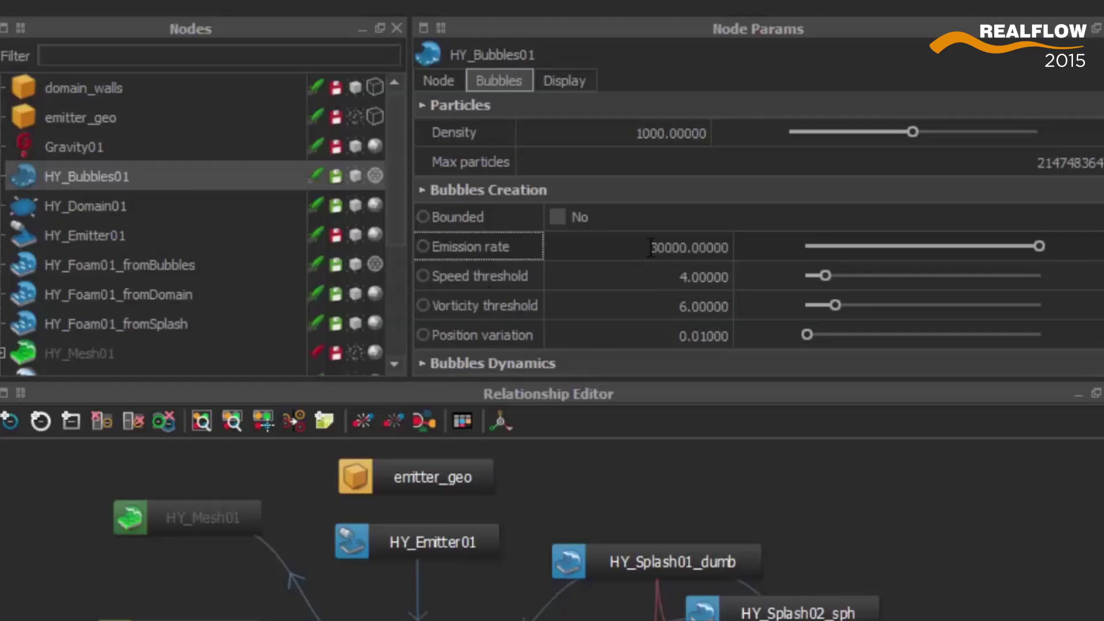
pyautogui.click(487, 288)
# - Set Emission rate to the expression =sin(t) and display the expression instead of its result
pyautogui.doubleClick(690, 248)
pyautogui.write('=')
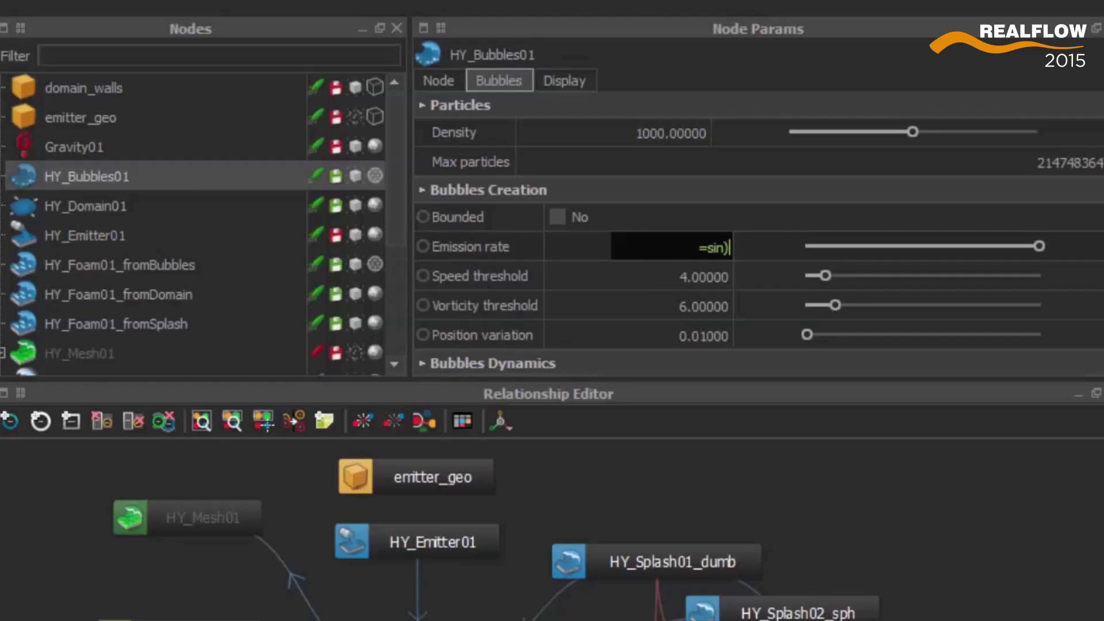
pyautogui.write('sin(t)')
pyautogui.press('Return')
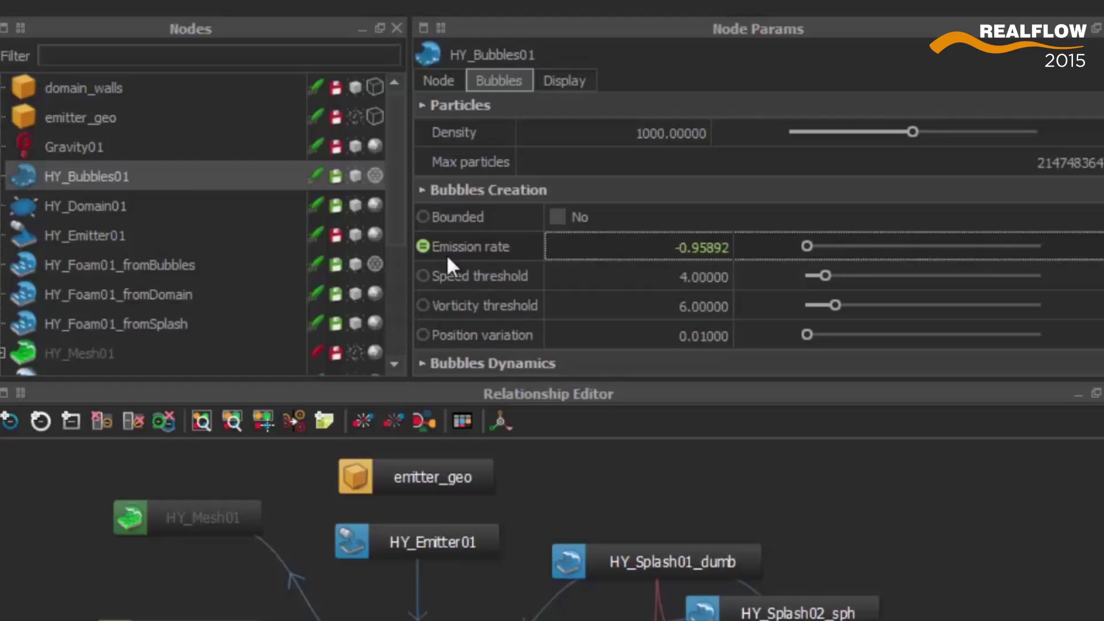
pyautogui.rightClick(463, 246)
pyautogui.click(505, 349)
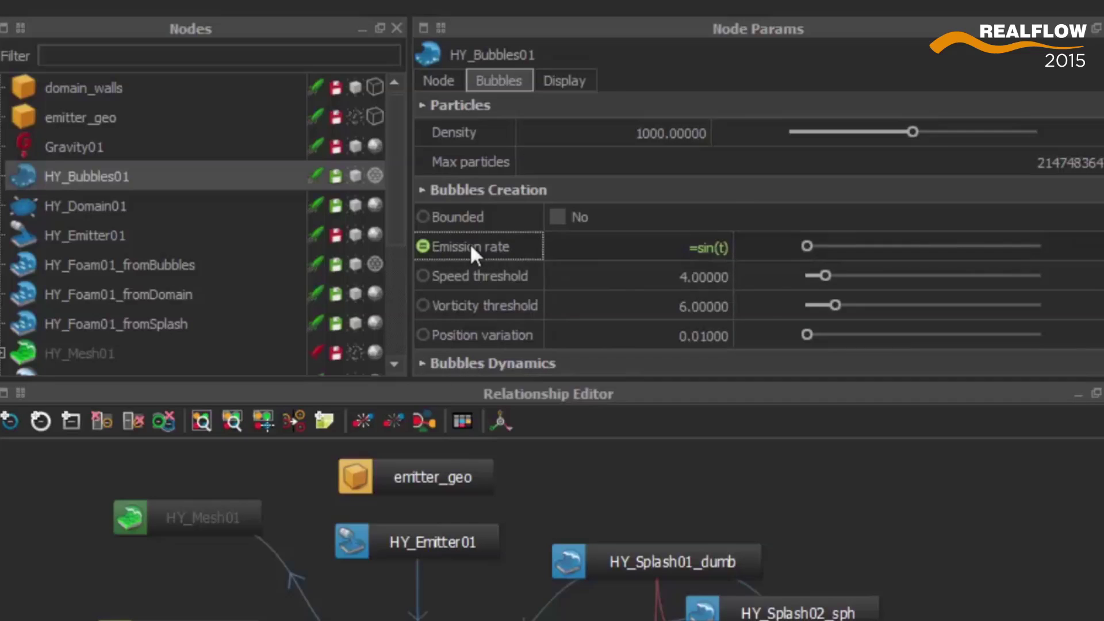
# - Write the node note 'This is a bubbles node, and we can do' in the general settings
pyautogui.click(438, 80)
pyautogui.click(540, 344)
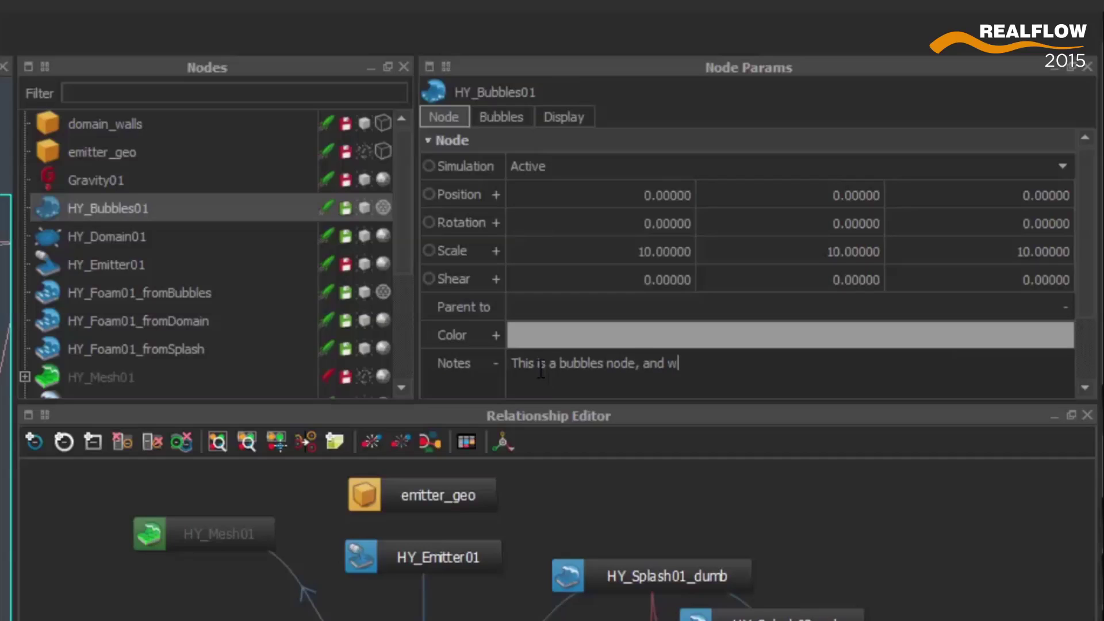
pyautogui.write('This is a bubbles node, and we can do')
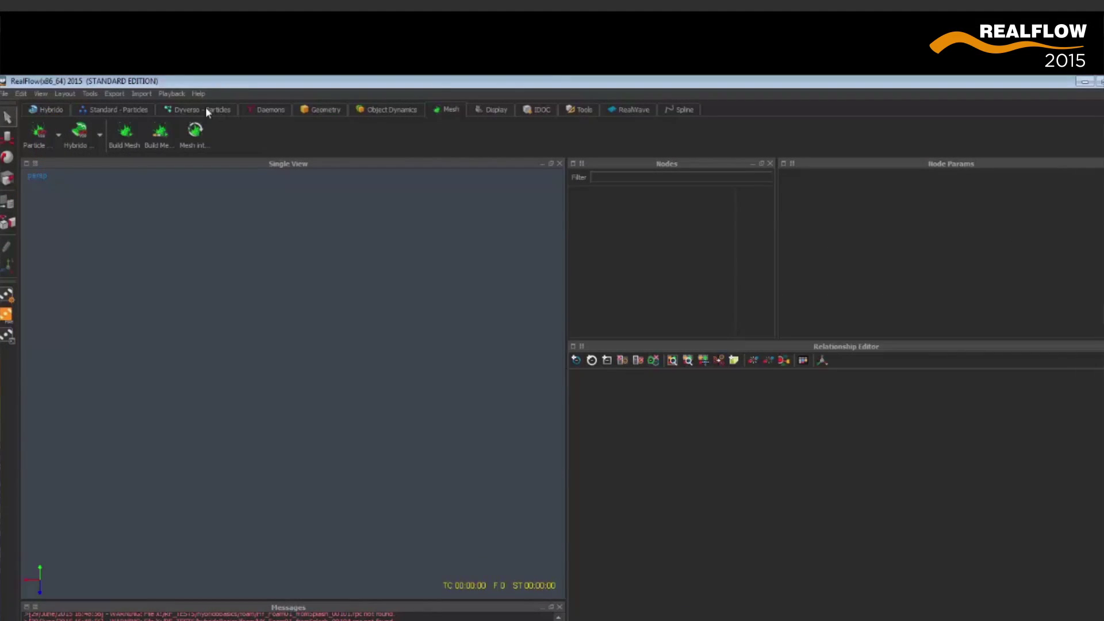
# - Create the DY_Emitter01 spline emitter from the Dyverso Particles shelf, edit its control points, and delete the selection
pyautogui.click(205, 109)
pyautogui.click(247, 138)
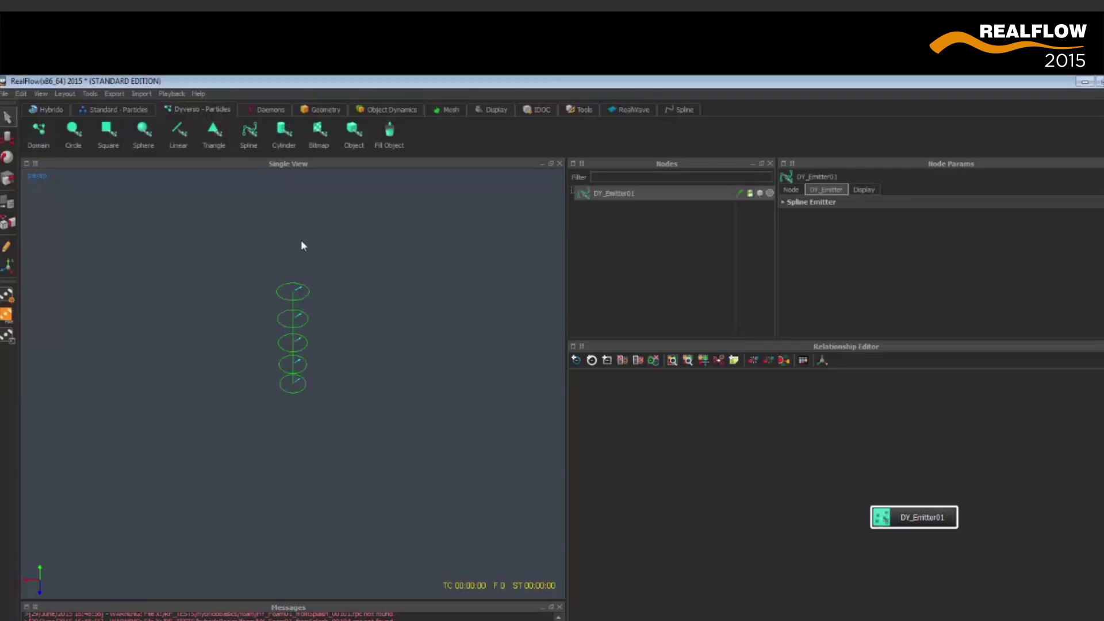
pyautogui.click(6, 248)
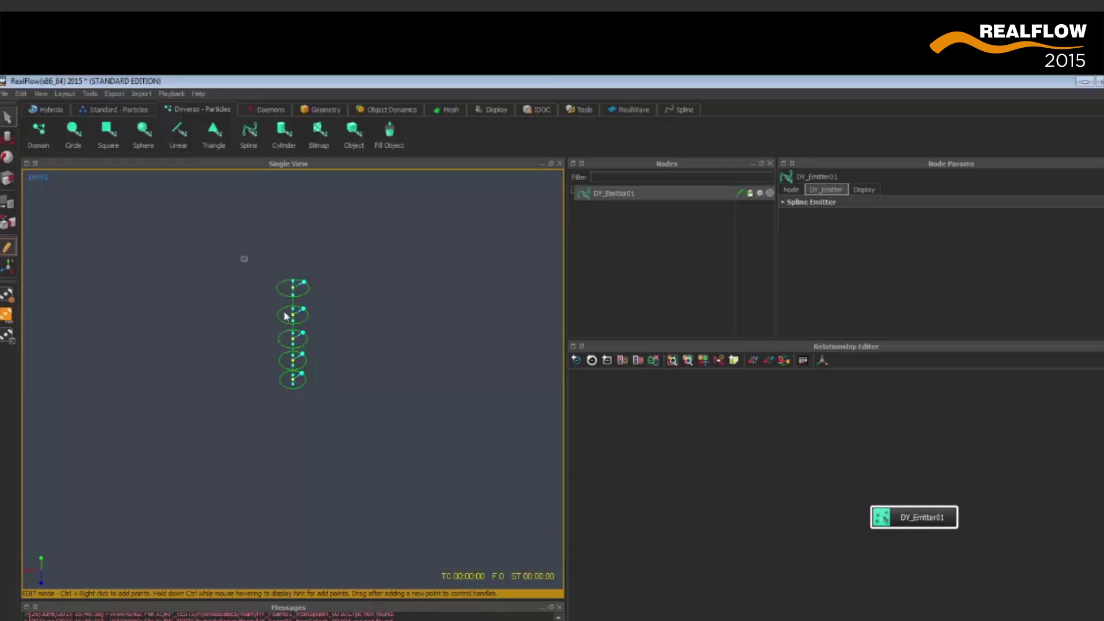
pyautogui.press('Delete')
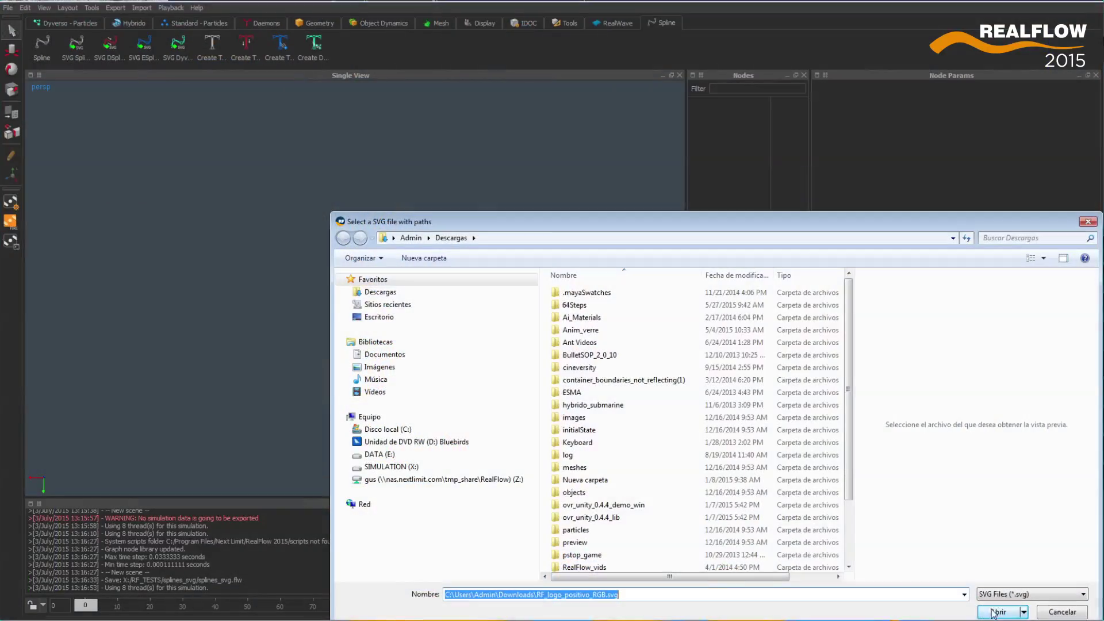
# - Import the REALFLOW SVG logo as splines and simulate particles filling its outline
pyautogui.click(996, 607)
pyautogui.click(585, 374)
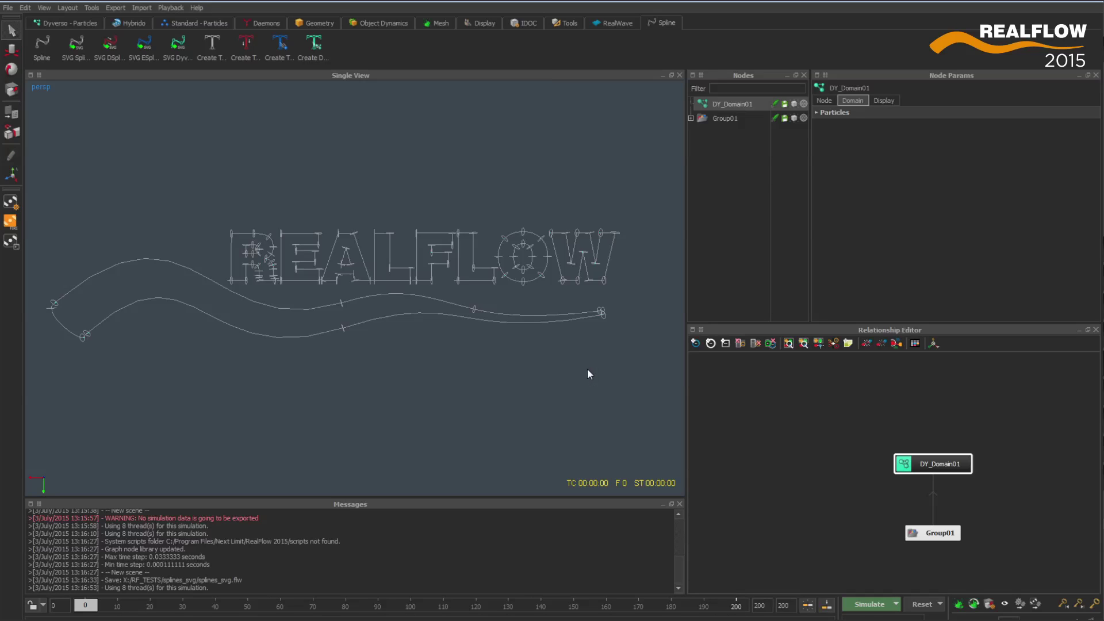
pyautogui.click(870, 604)
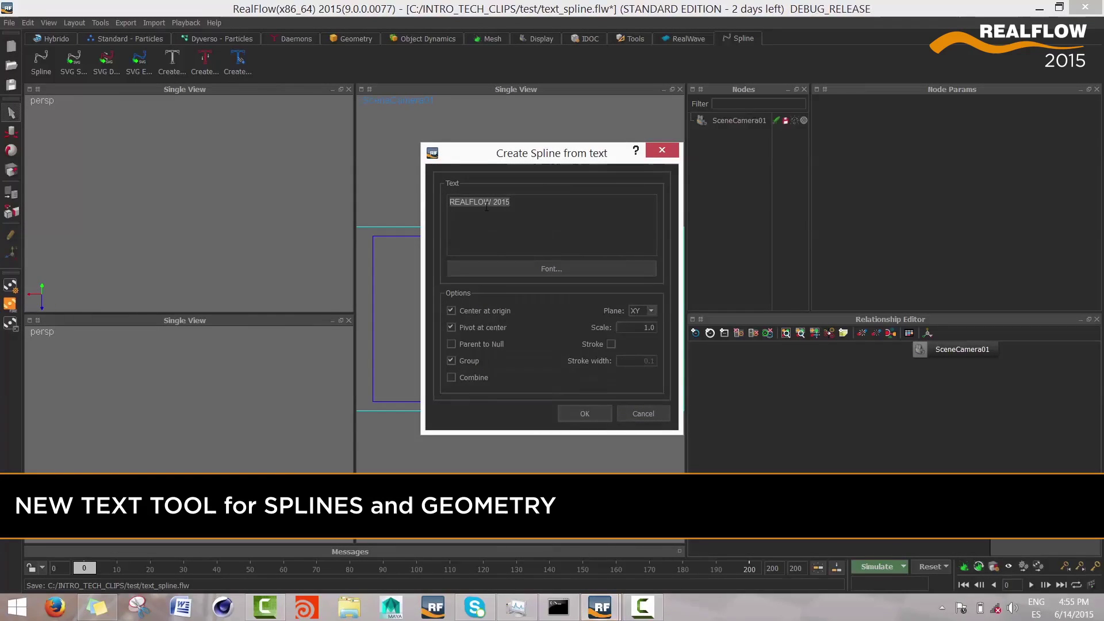
# - Create 'REALFLOW 2015' as text splines and as MultiBody text geometry, simulating each
pyautogui.click(585, 413)
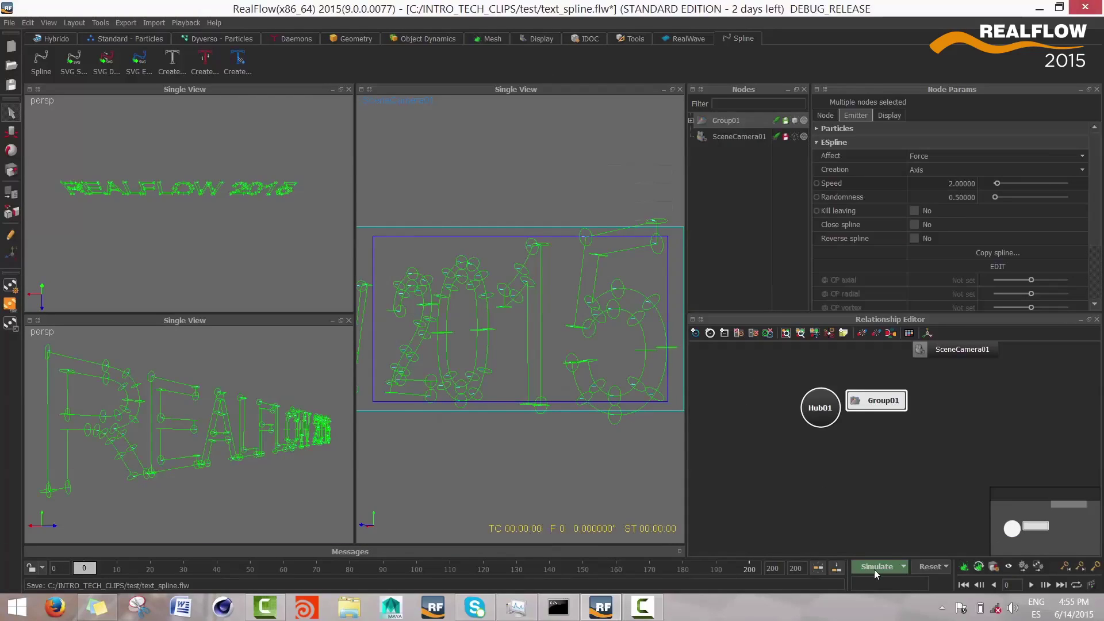
pyautogui.click(874, 567)
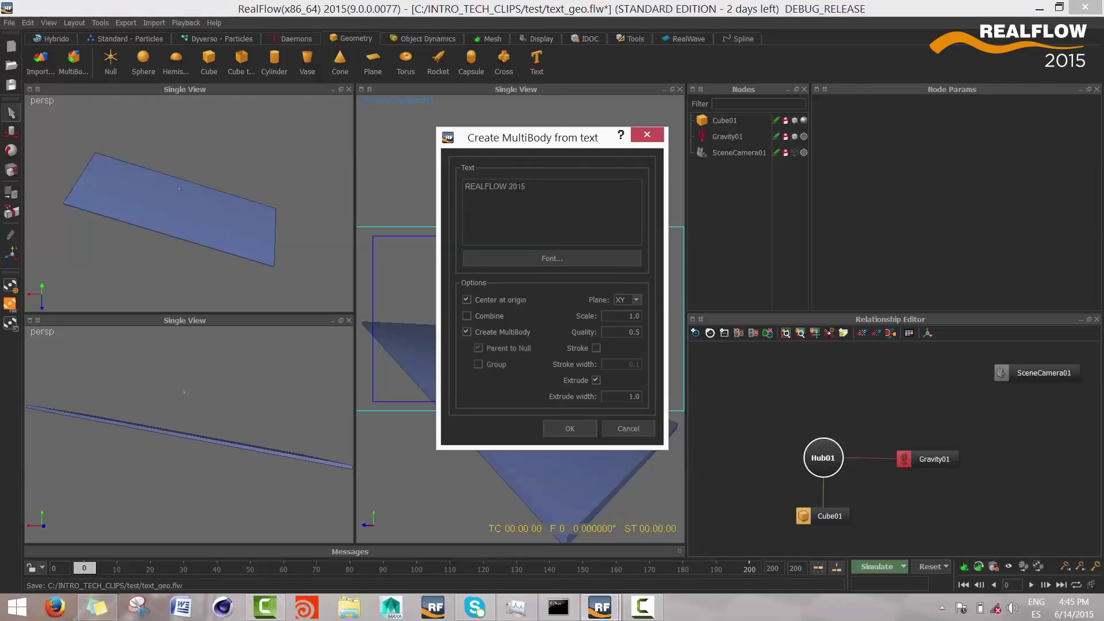
pyautogui.click(577, 429)
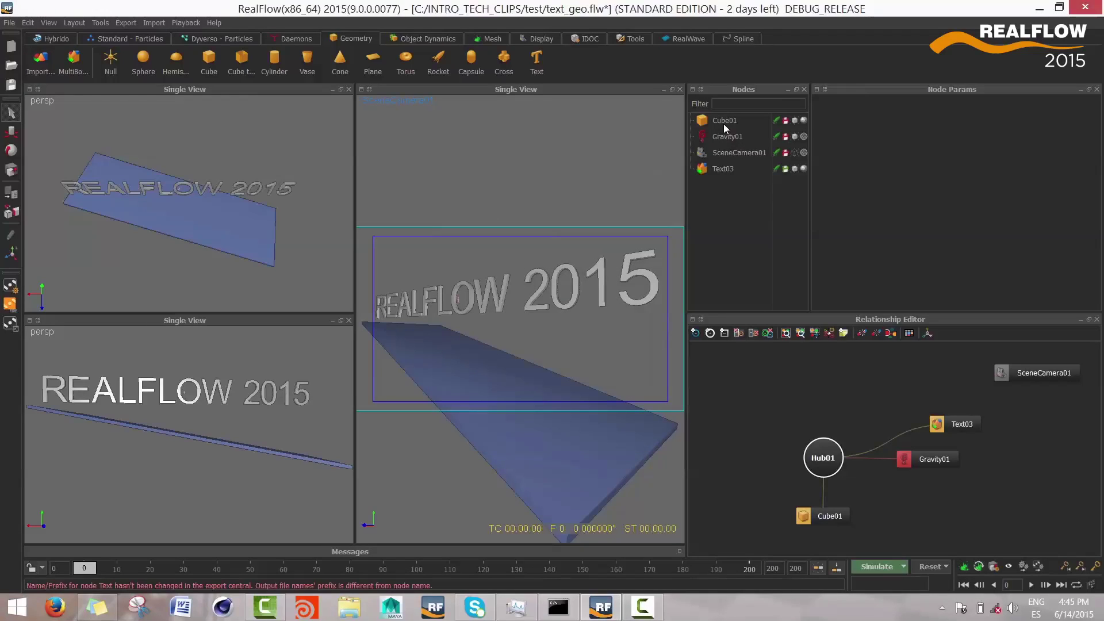
pyautogui.click(878, 567)
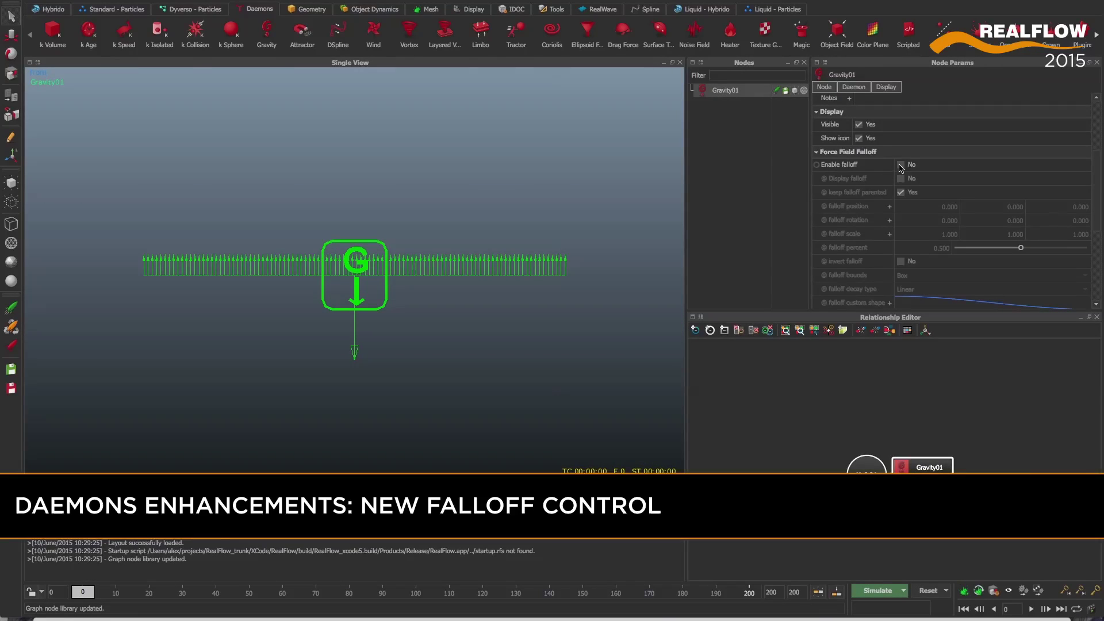
# - Enable Gravity01's falloff, show it in the viewport, and set its bounds to Plane
pyautogui.click(900, 165)
pyautogui.click(901, 179)
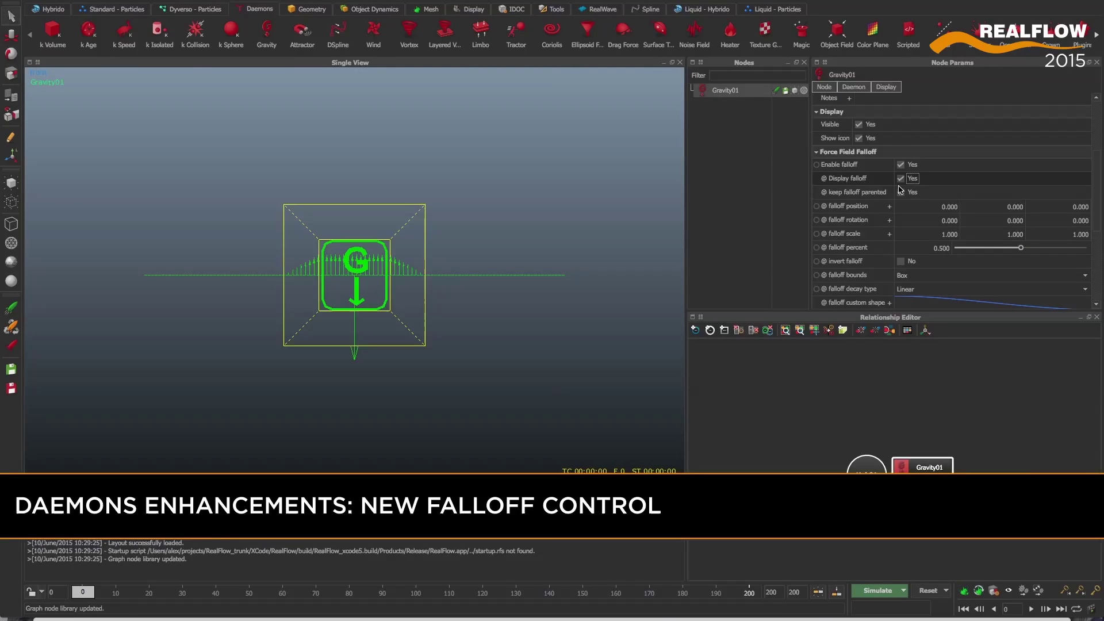
pyautogui.click(920, 275)
pyautogui.click(920, 298)
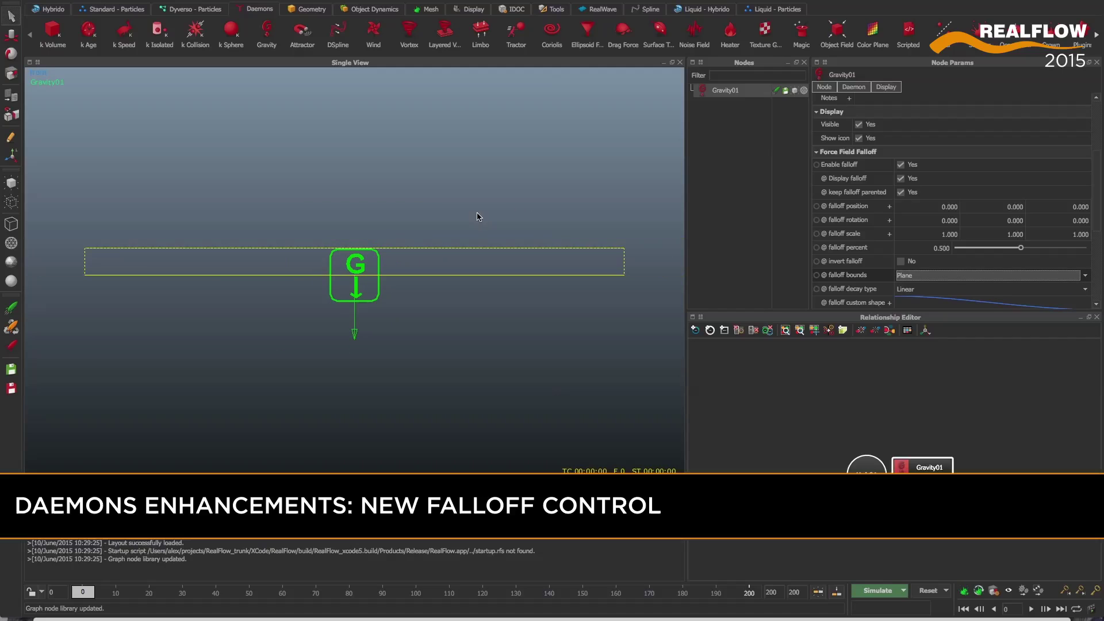
pyautogui.scroll(-1, 862, 263)
pyautogui.scroll(-1, 862, 263)
# - Rotate the falloff plane to 90° and add a raised point to the custom falloff curve
pyautogui.click(927, 269)
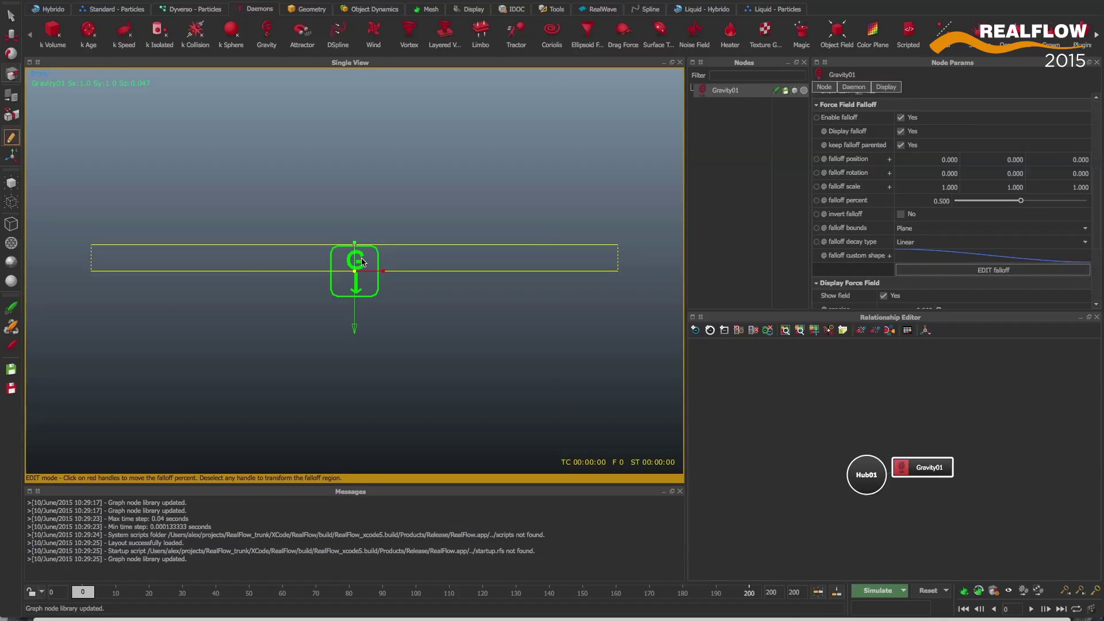
pyautogui.press('e')
pyautogui.moveTo(361, 261); pyautogui.dragTo(303, 257)
pyautogui.doubleClick(1041, 174)
pyautogui.write('90')
pyautogui.press('Return')
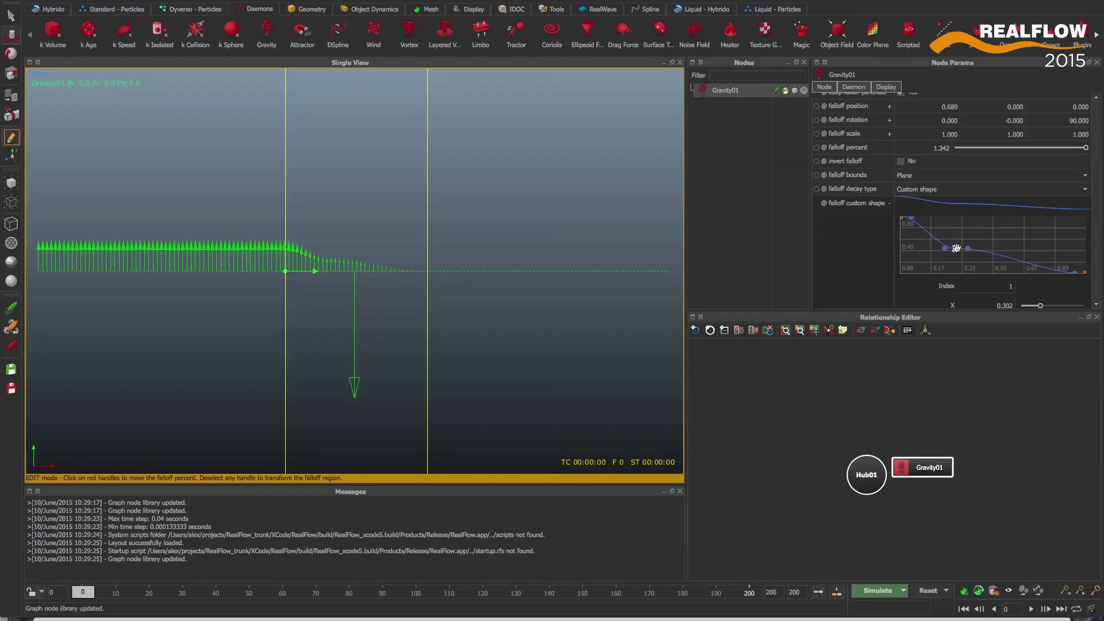
pyautogui.moveTo(981, 248); pyautogui.dragTo(972, 230)
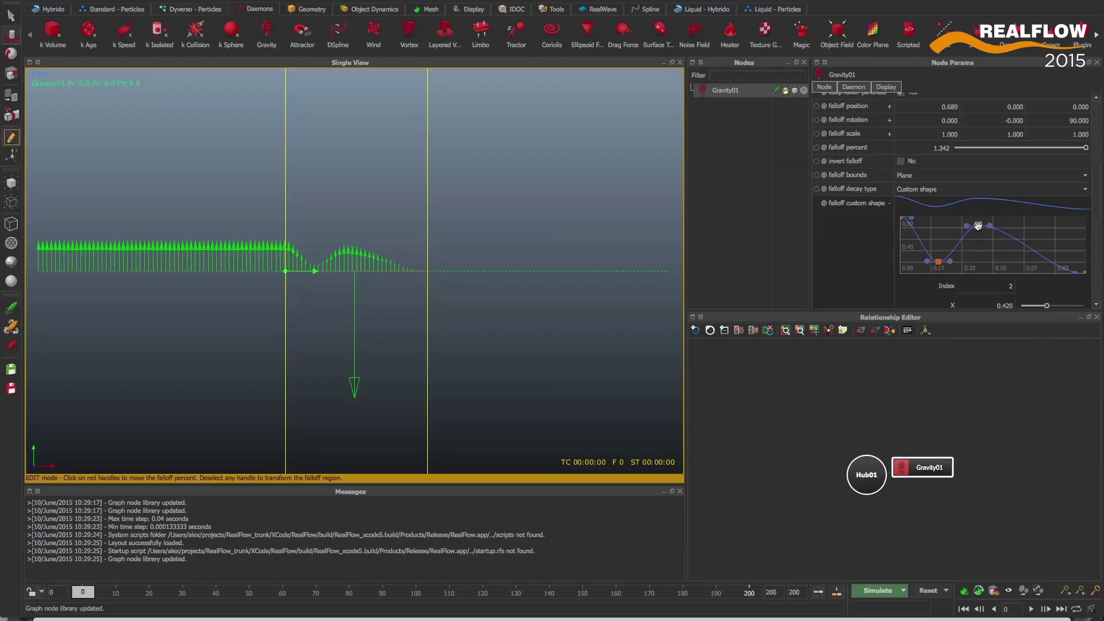
pyautogui.click(1030, 258)
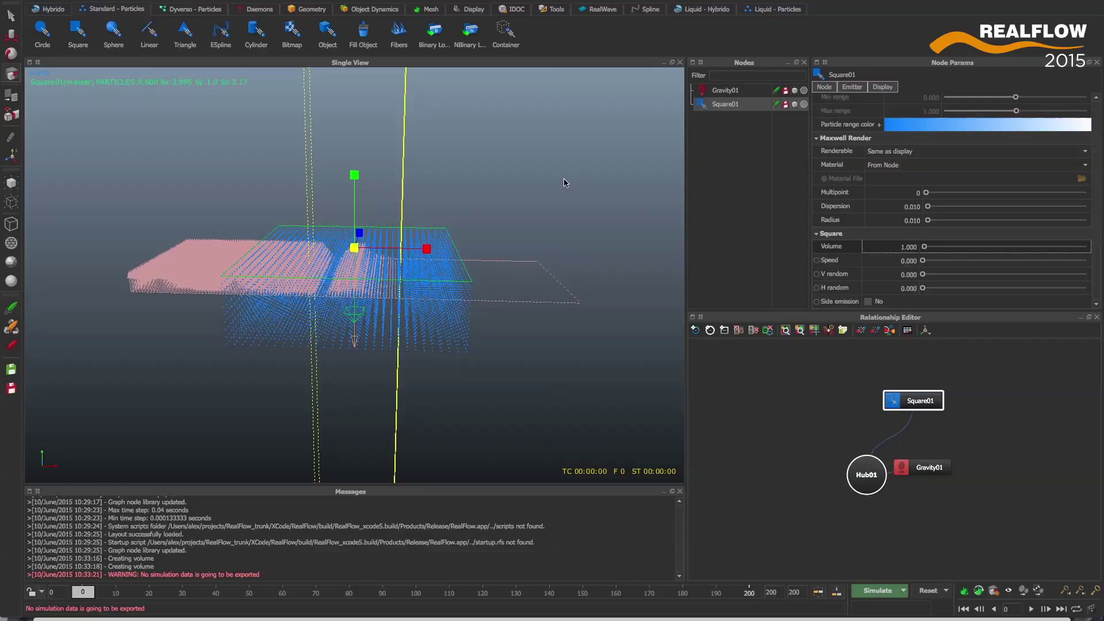
# - Simulate the Square01 emitter with Ctrl+A and stop it around frame 17
pyautogui.hotkey('ctrl', 'a')
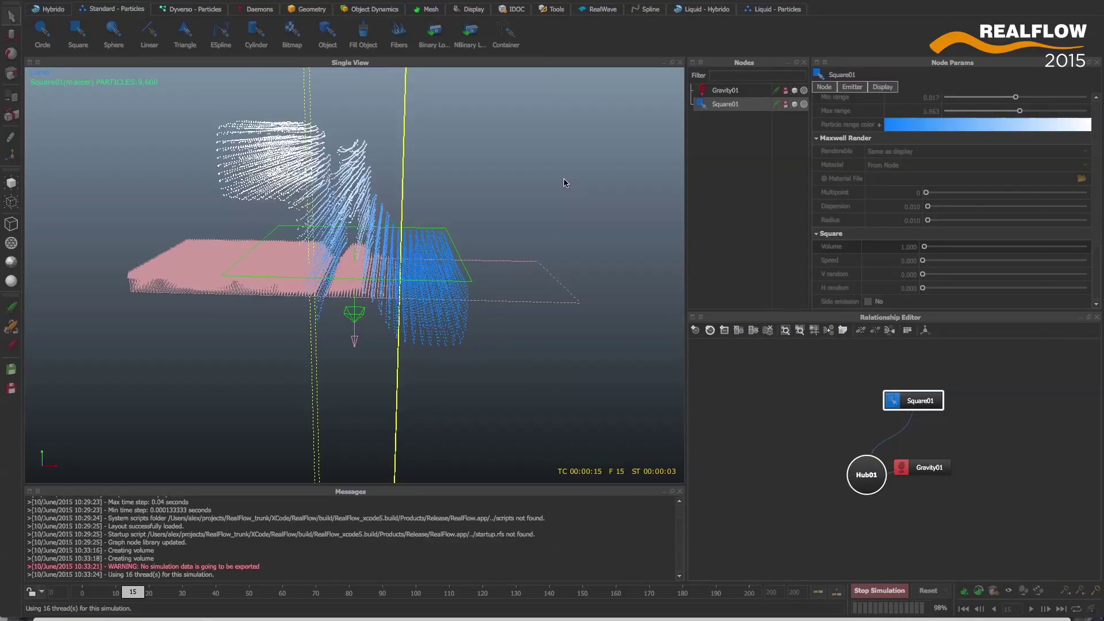
pyautogui.hotkey('ctrl', 'a')
pyautogui.press('1')
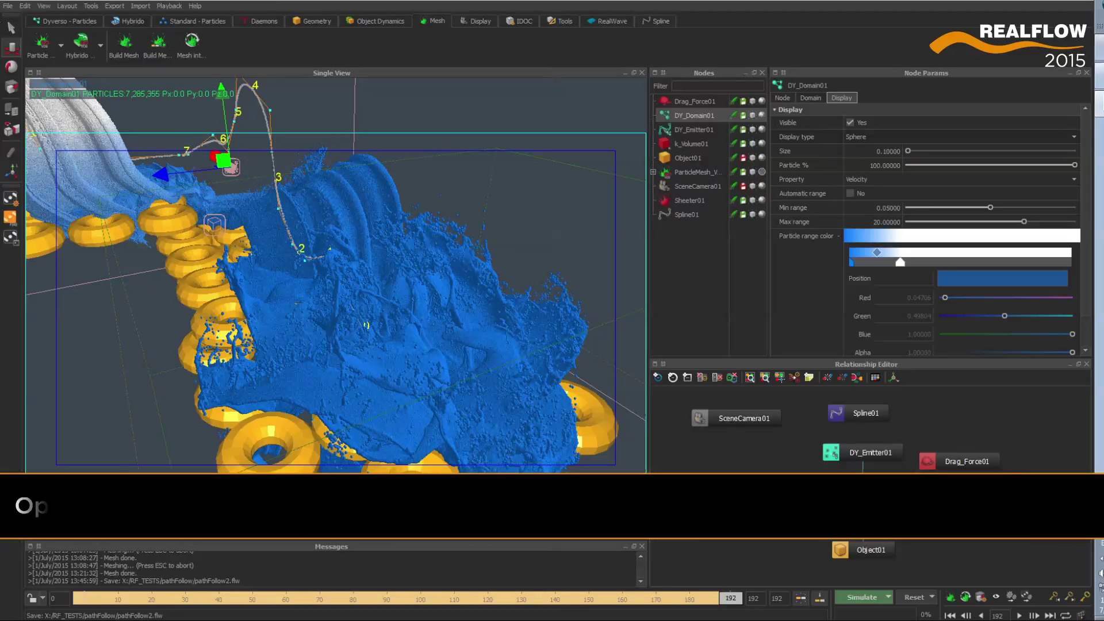
# - Give ParticleMesh_VDB01 automatic polygon size and a Smooth filter with 3 iterations
pyautogui.click(61, 45)
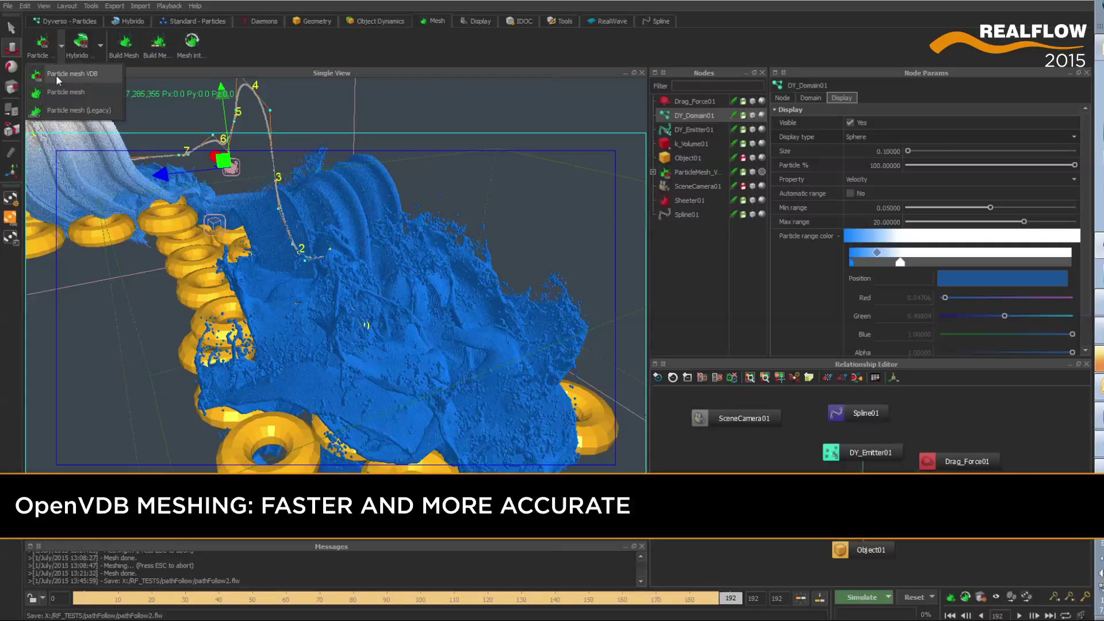
pyautogui.click(703, 172)
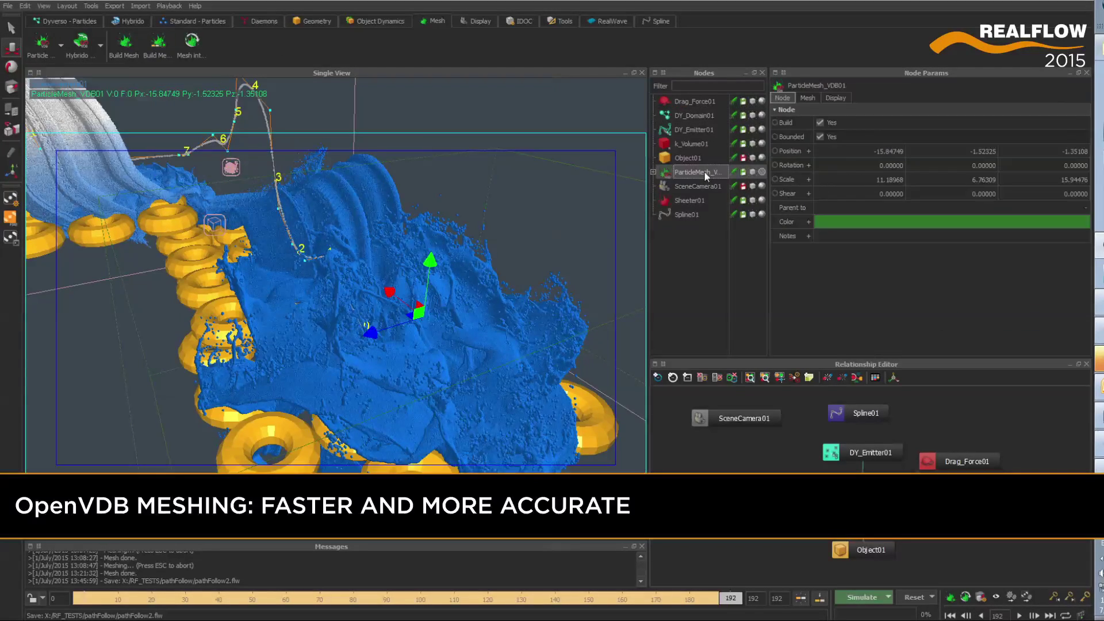
pyautogui.click(807, 98)
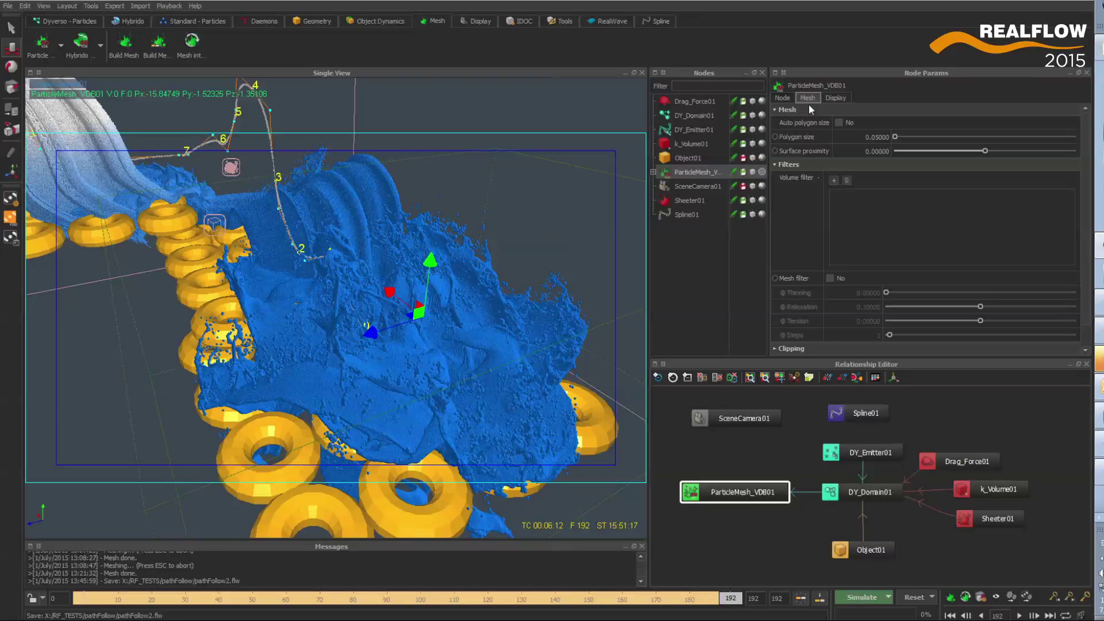
pyautogui.click(838, 122)
pyautogui.click(833, 180)
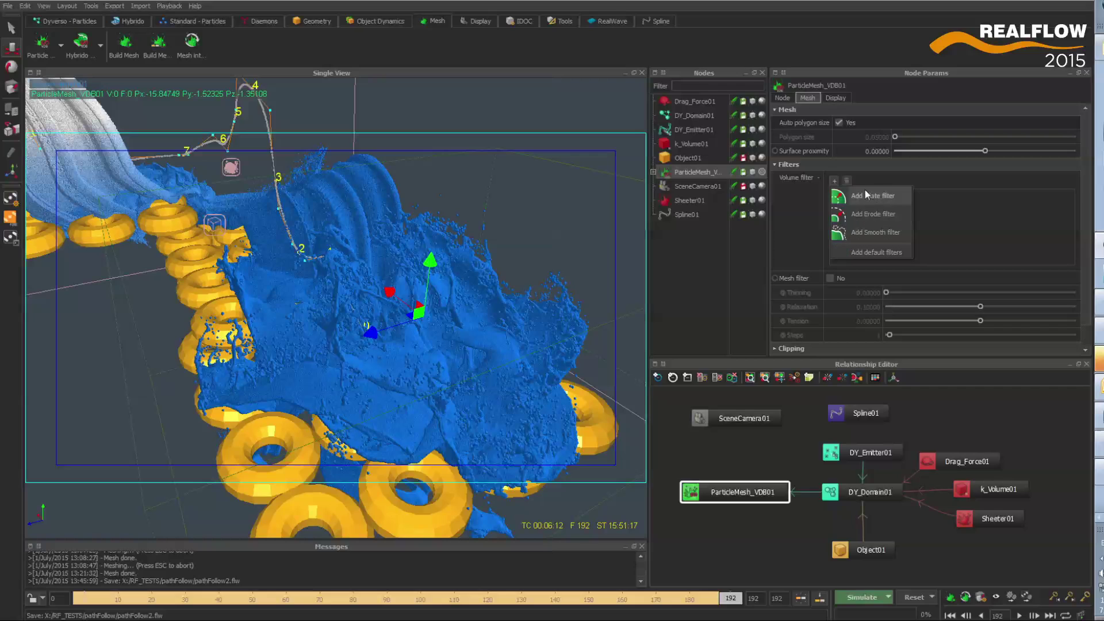
pyautogui.click(876, 233)
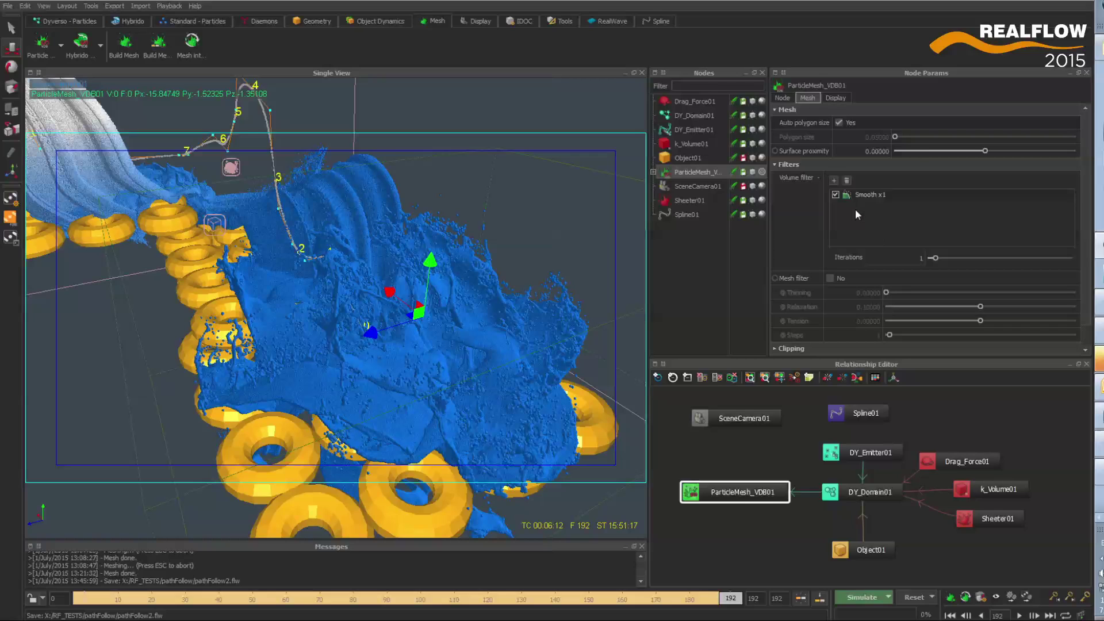
pyautogui.doubleClick(921, 257)
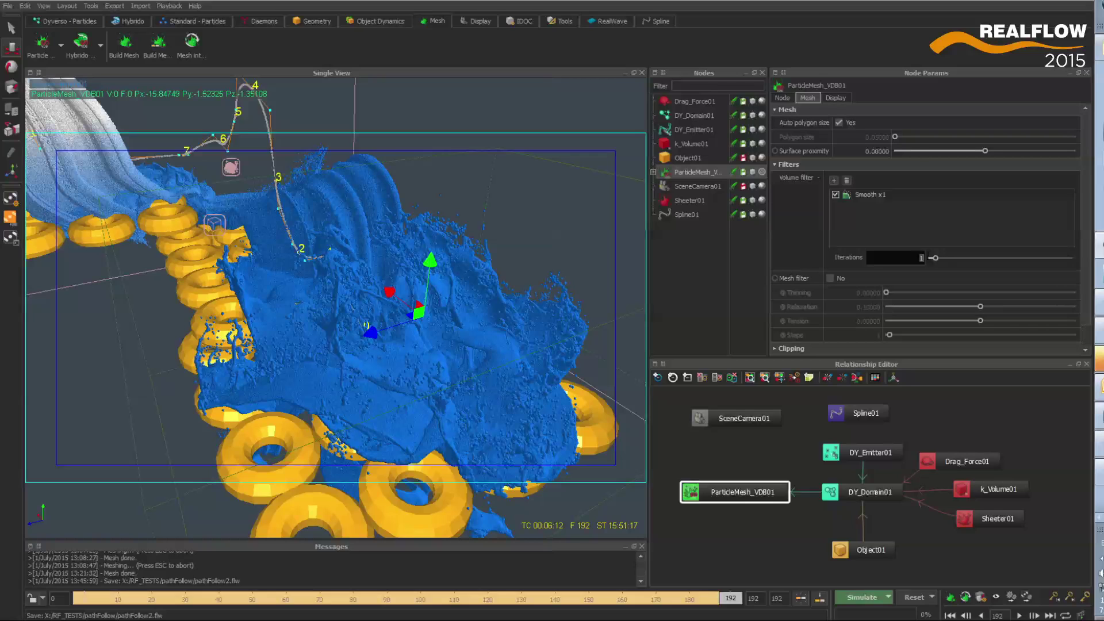
# - Build the VDB mesh, hide the domain particles, and rebuild the mesh
pyautogui.click(654, 172)
pyautogui.rightClick(697, 173)
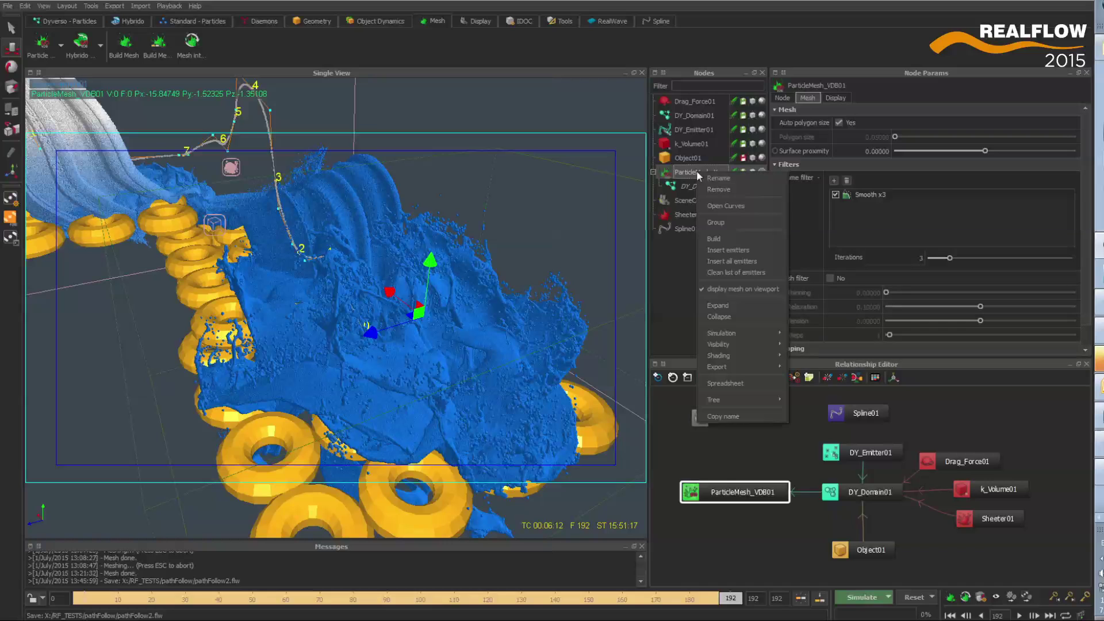
pyautogui.click(734, 237)
pyautogui.click(753, 115)
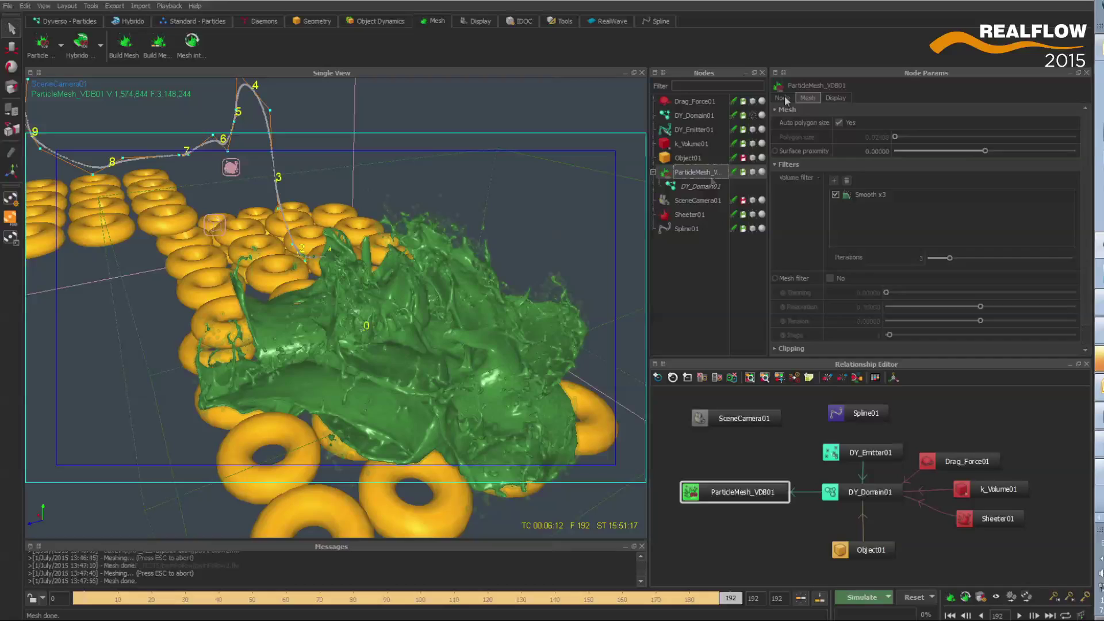
pyautogui.click(783, 98)
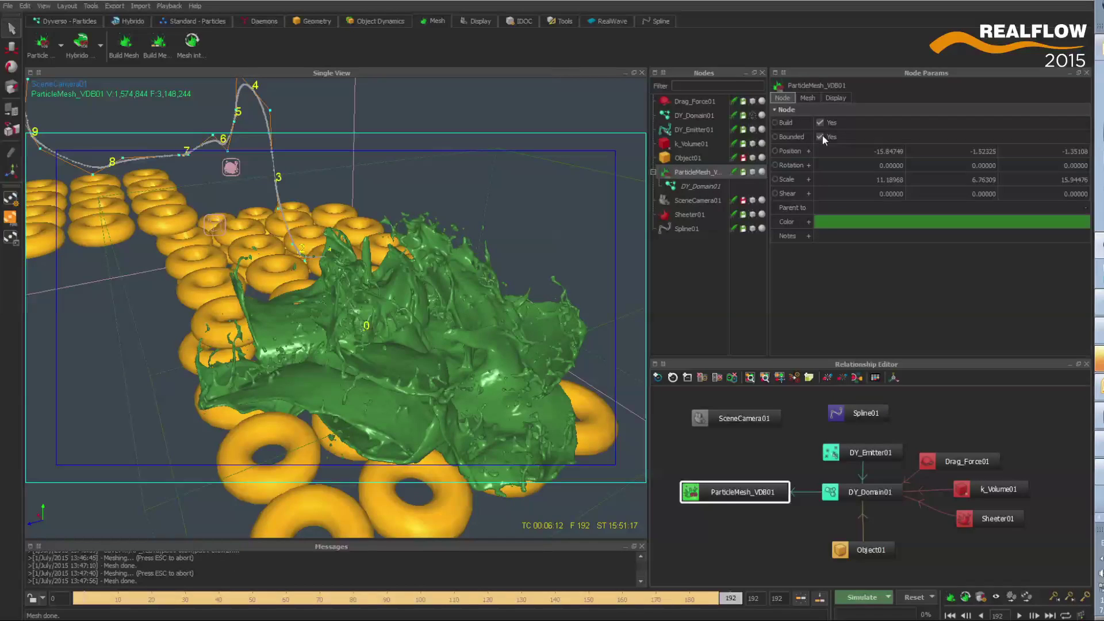
pyautogui.rightClick(715, 171)
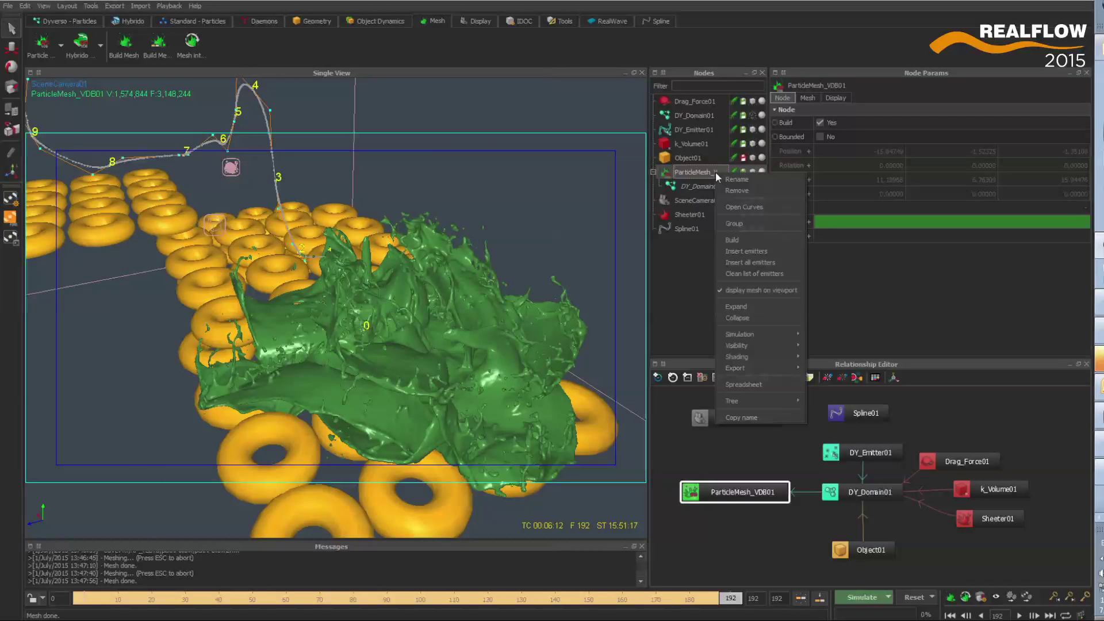
pyautogui.click(751, 241)
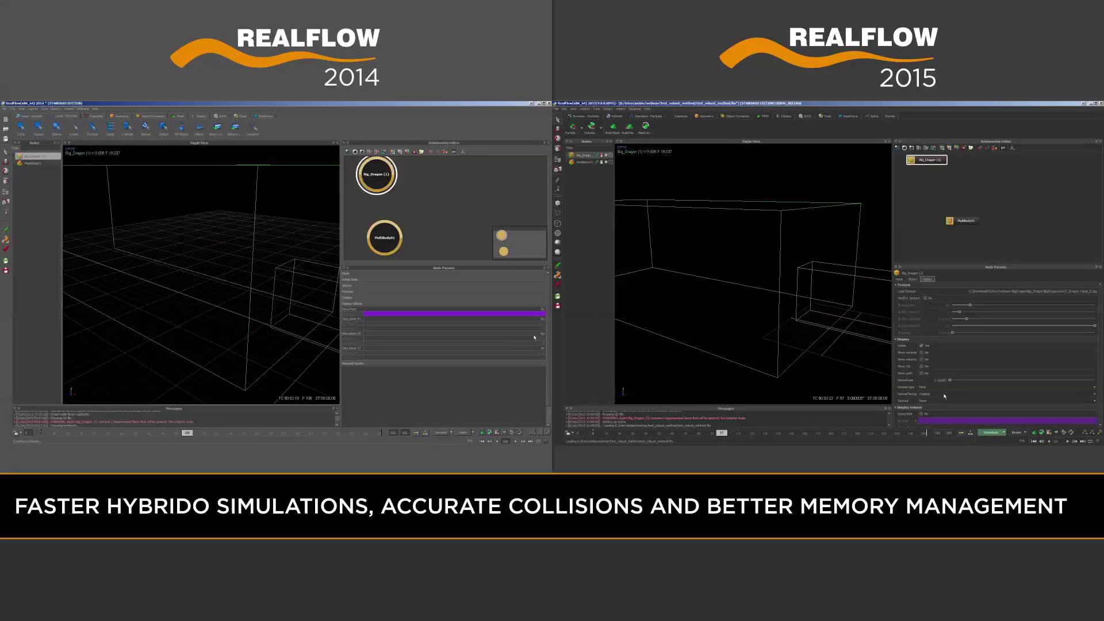
# - Set the dragon's Show Volume to Yes and expand Node and Volume settings in 2015 and 2014
pyautogui.scroll(-3, 937, 383)
pyautogui.click(921, 345)
pyautogui.keyDown('alt'); pyautogui.moveTo(742, 271); pyautogui.dragTo(754, 288); pyautogui.keyUp('alt')
pyautogui.click(913, 279)
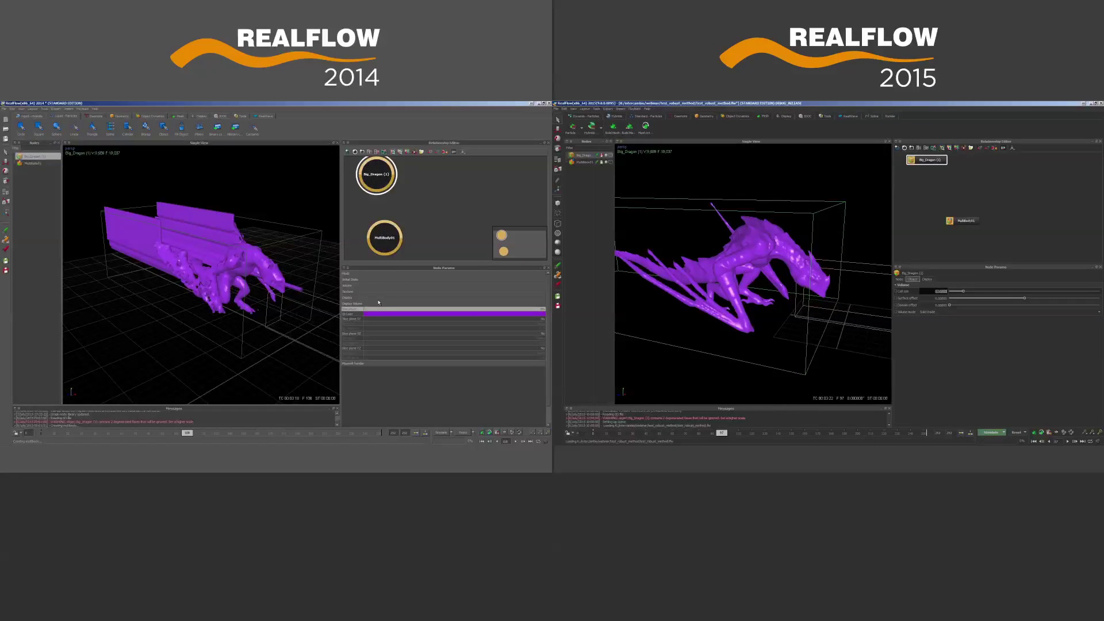
pyautogui.click(380, 275)
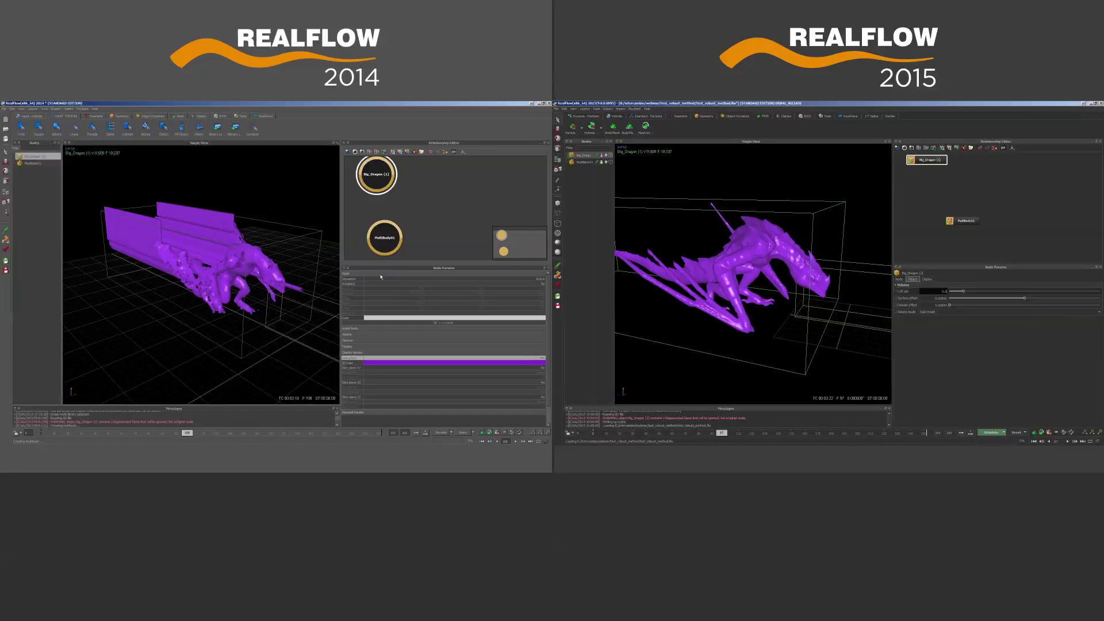
pyautogui.click(398, 334)
pyautogui.keyDown('alt'); pyautogui.moveTo(770, 277); pyautogui.dragTo(781, 271); pyautogui.keyUp('alt')
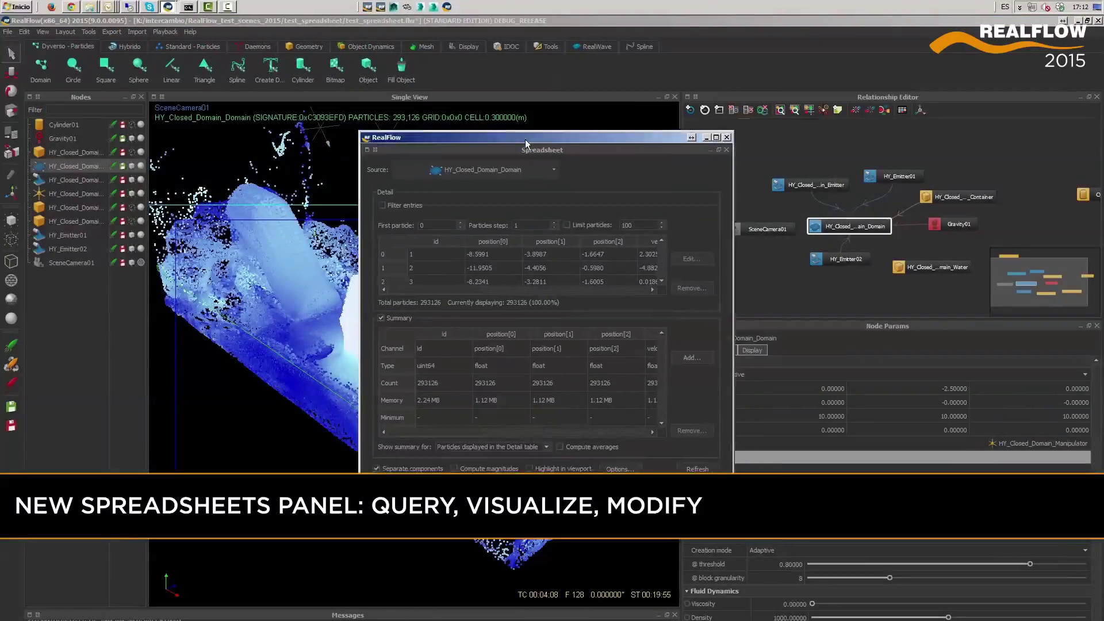
# - Enlarge the spreadsheet, uncheck Separate components, and select the emitterId column
pyautogui.moveTo(519, 140); pyautogui.dragTo(509, 135)
pyautogui.moveTo(717, 469); pyautogui.dragTo(930, 594)
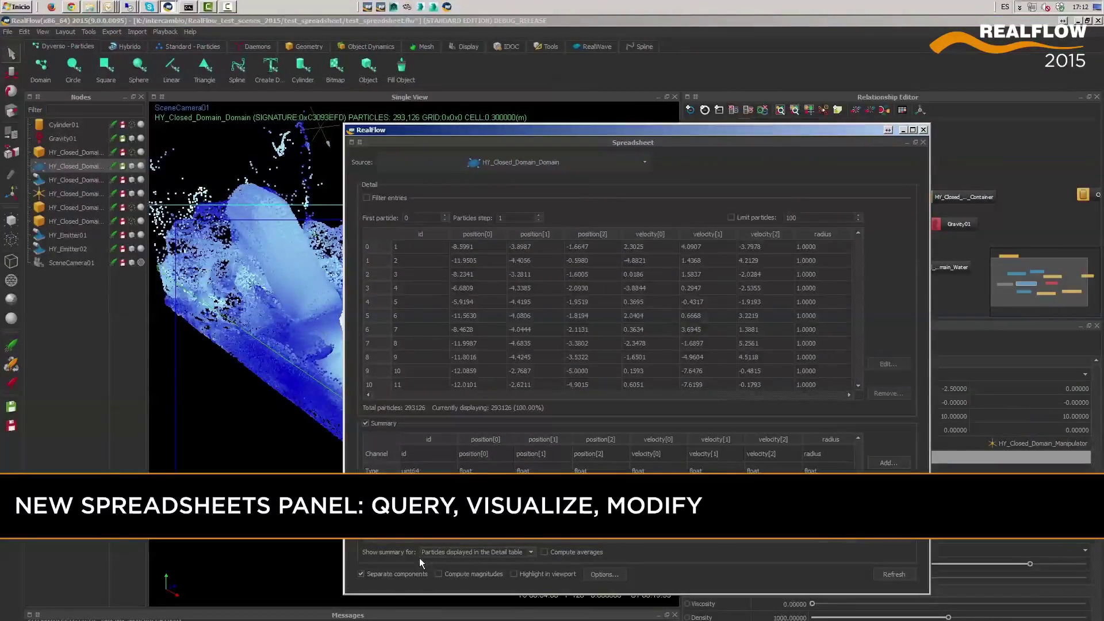
pyautogui.click(393, 574)
pyautogui.click(704, 235)
pyautogui.click(750, 350)
pyautogui.moveTo(859, 239)
pyautogui.mouseDown()
pyautogui.moveTo(858, 394)
pyautogui.moveTo(866, 235)
pyautogui.mouseUp()
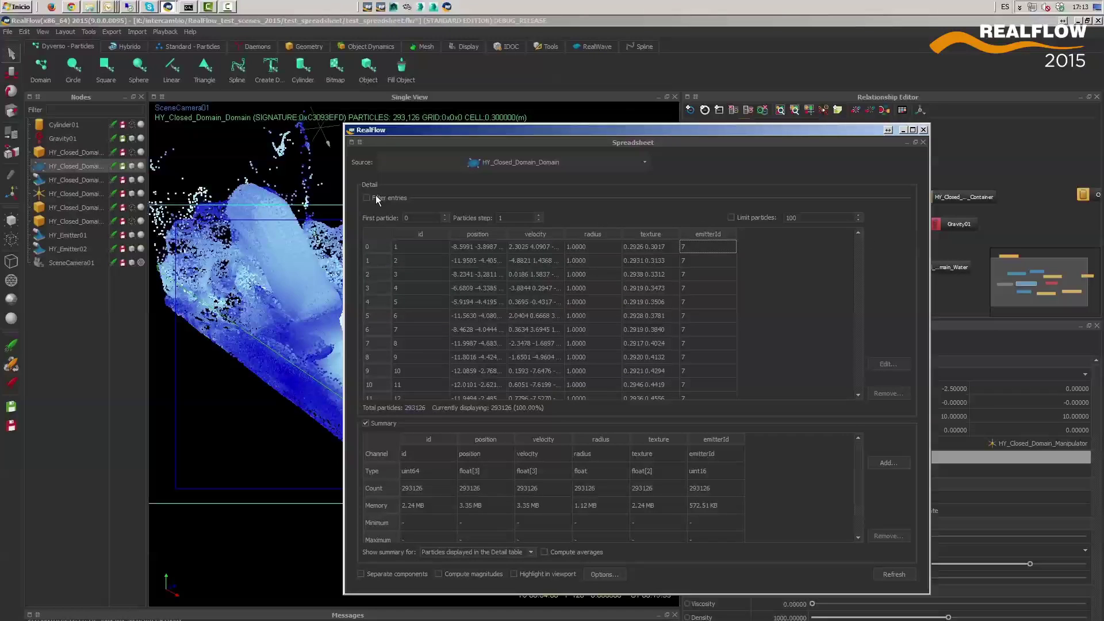
# - Filter the spreadsheet entries to emitterId == 7 and move the panel aside to reveal the viewport
pyautogui.click(376, 199)
pyautogui.click(853, 221)
pyautogui.click(459, 281)
pyautogui.click(440, 286)
pyautogui.click(419, 441)
pyautogui.click(564, 284)
pyautogui.click(489, 323)
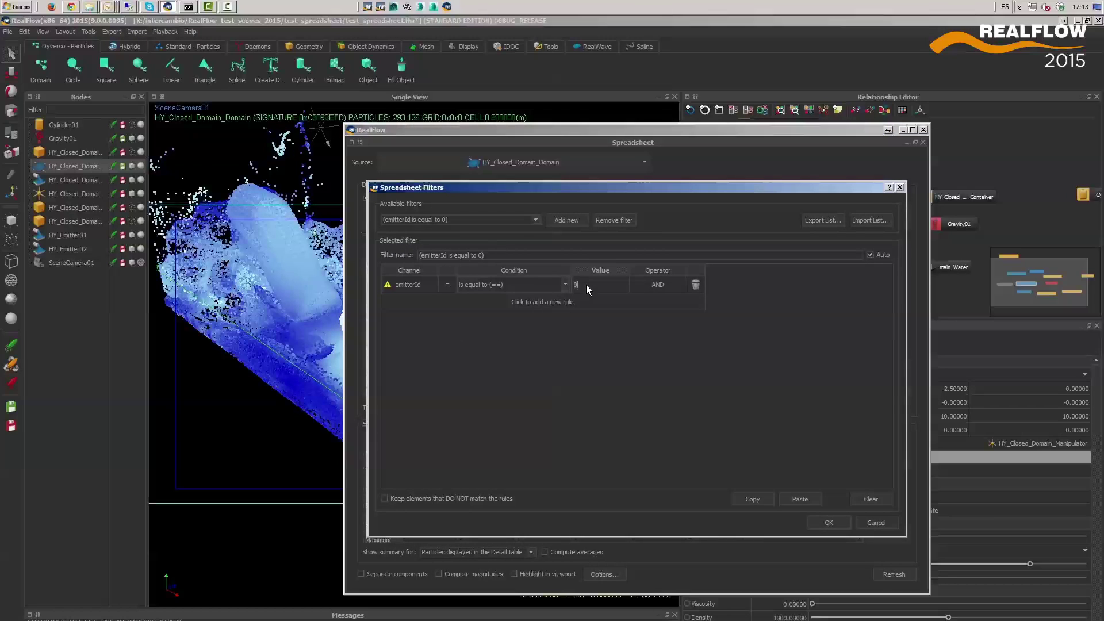
pyautogui.write('7')
pyautogui.click(823, 524)
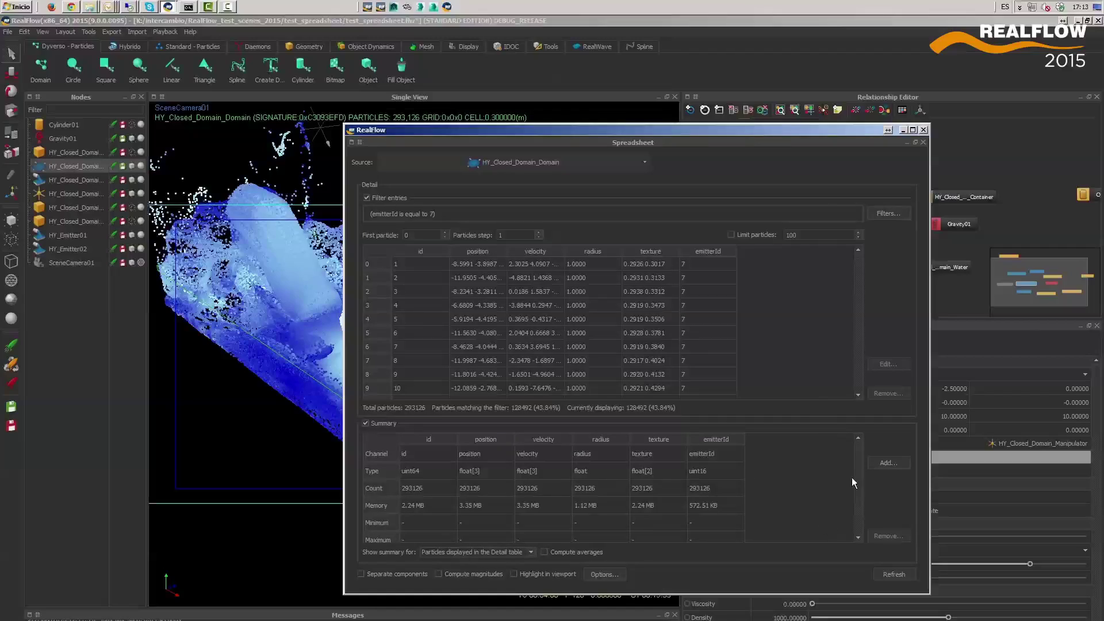
pyautogui.moveTo(759, 129); pyautogui.dragTo(840, 91)
pyautogui.moveTo(938, 338); pyautogui.dragTo(938, 356)
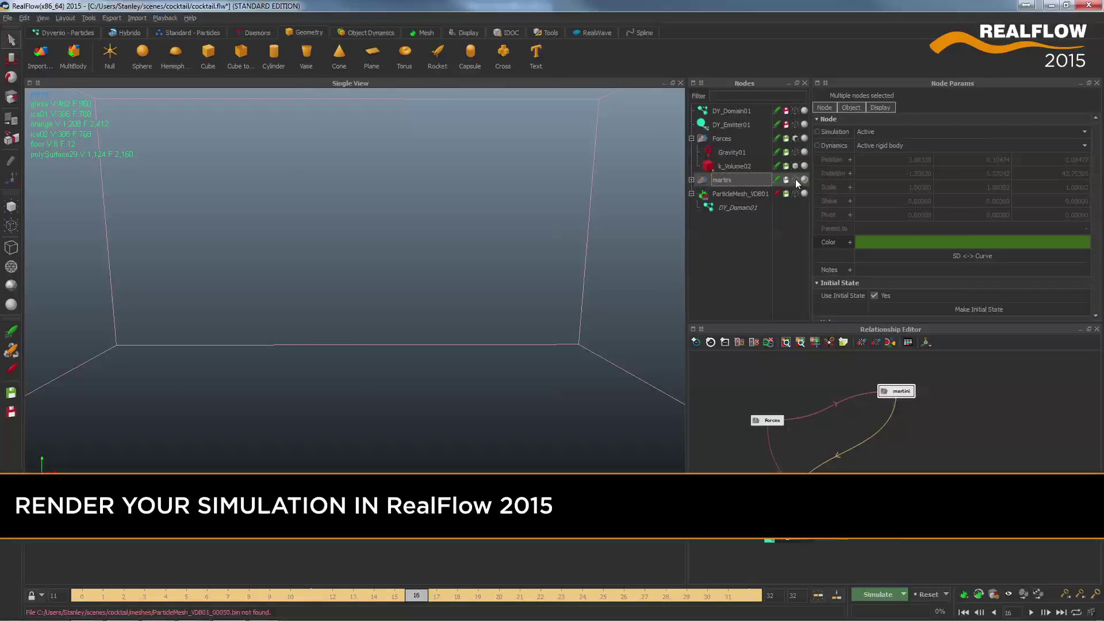
# - Unhide the martini glass node and orbit the camera in close around the glass
pyautogui.click(796, 180)
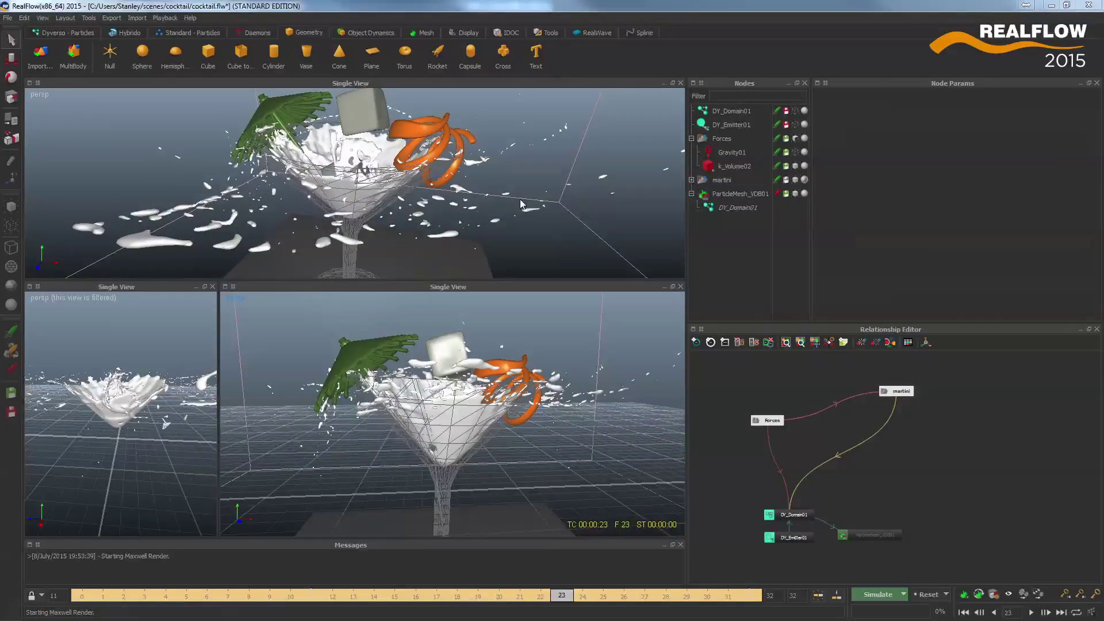
pyautogui.keyDown('alt'); pyautogui.moveTo(520, 204); pyautogui.dragTo(580, 163); pyautogui.keyUp('alt')
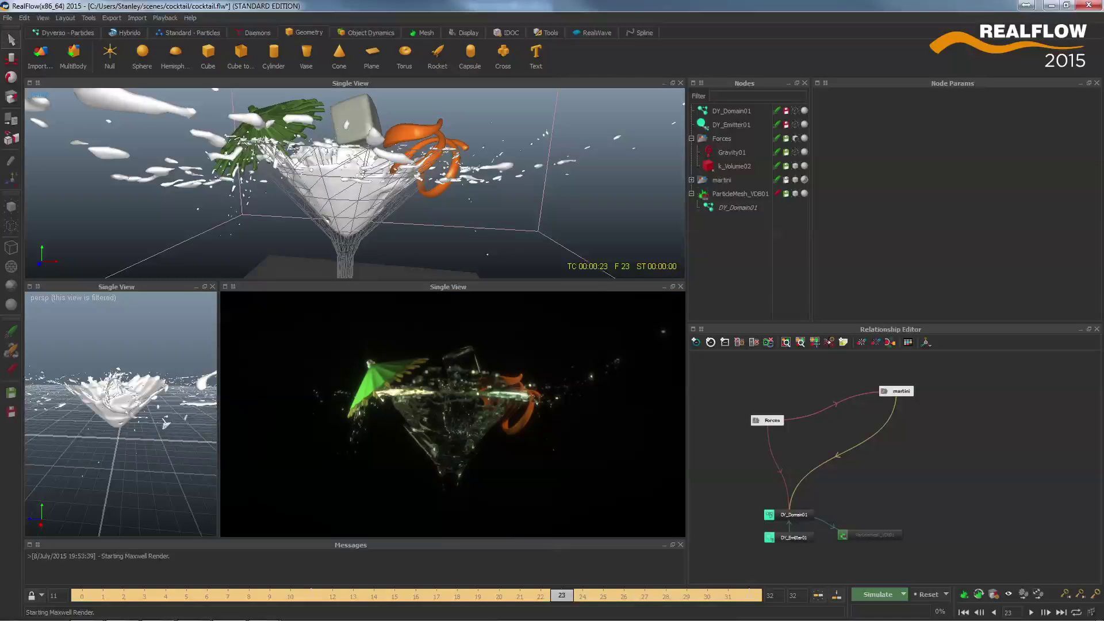